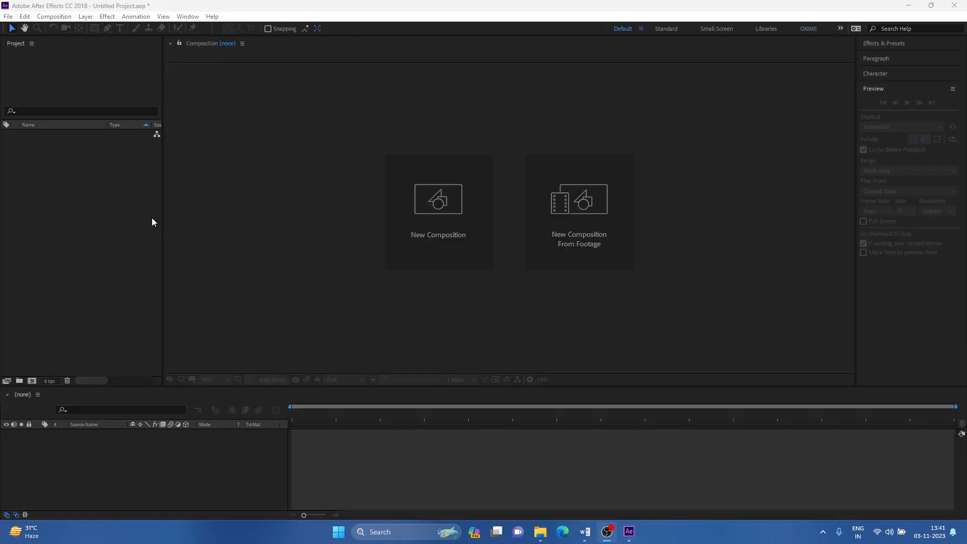
- Create a new project, then clear the selection of its preset folders
left_click(7, 17)
left_click(211, 28)
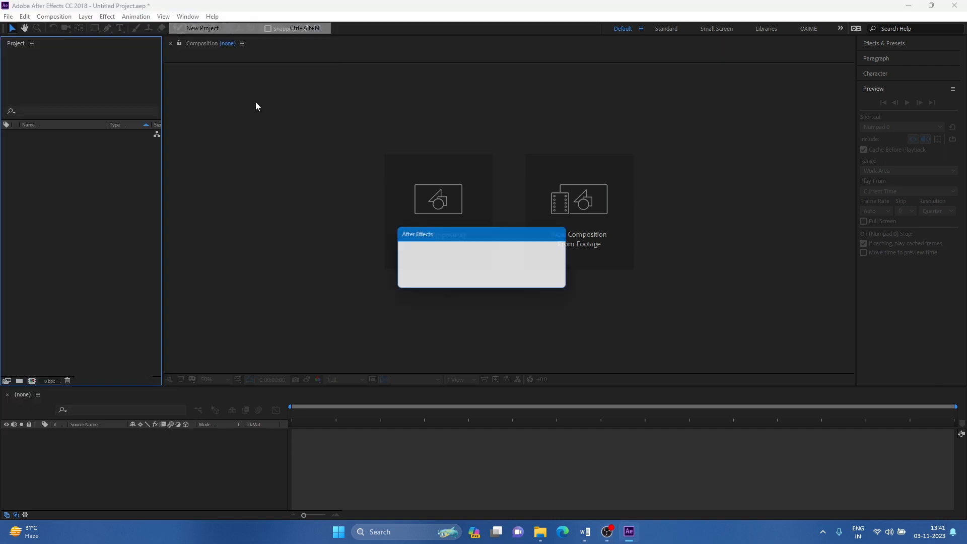
left_click_drag(44, 238, 86, 223)
left_click_drag(12, 256, 91, 113)
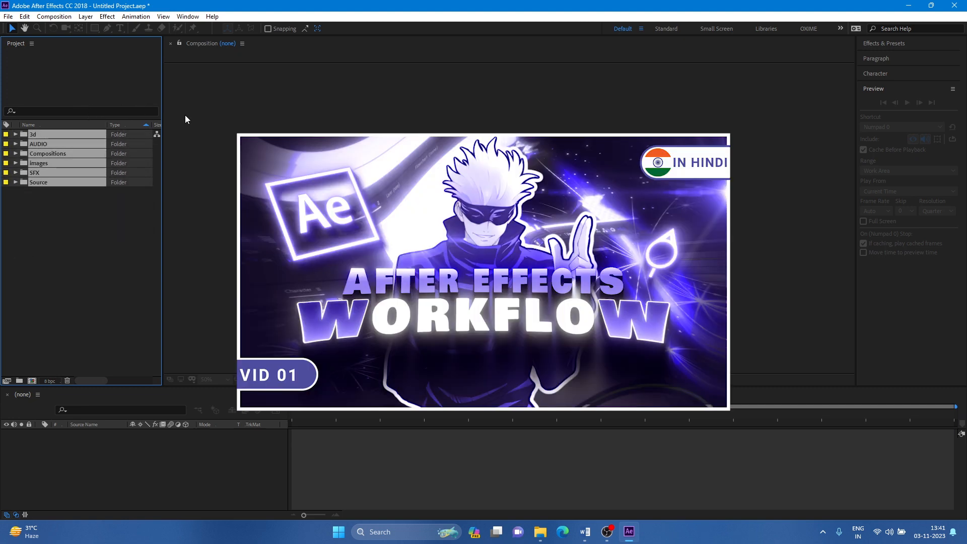
left_click(85, 226)
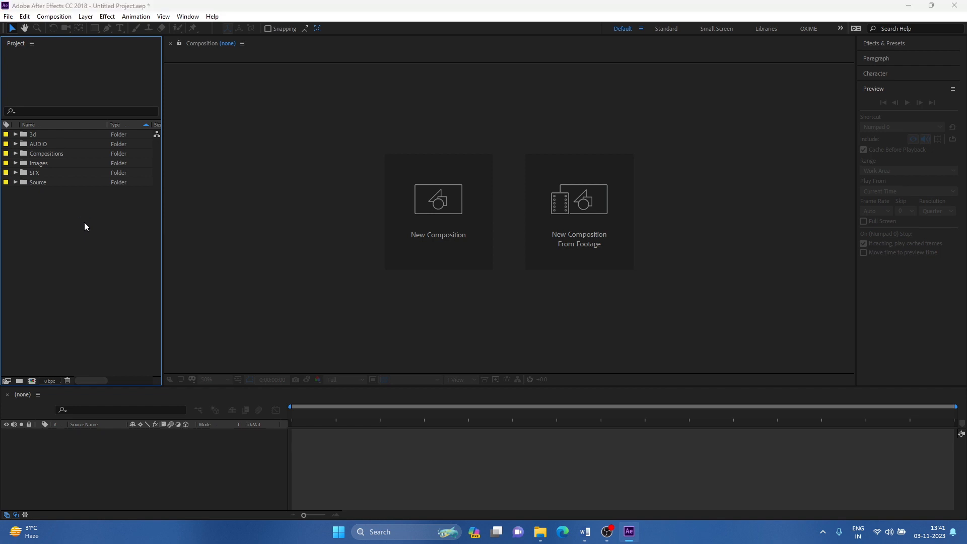
- Import the audio and Your Name video files from the PROJECT FILE folder as footage
double_click(85, 227)
left_click(180, 111)
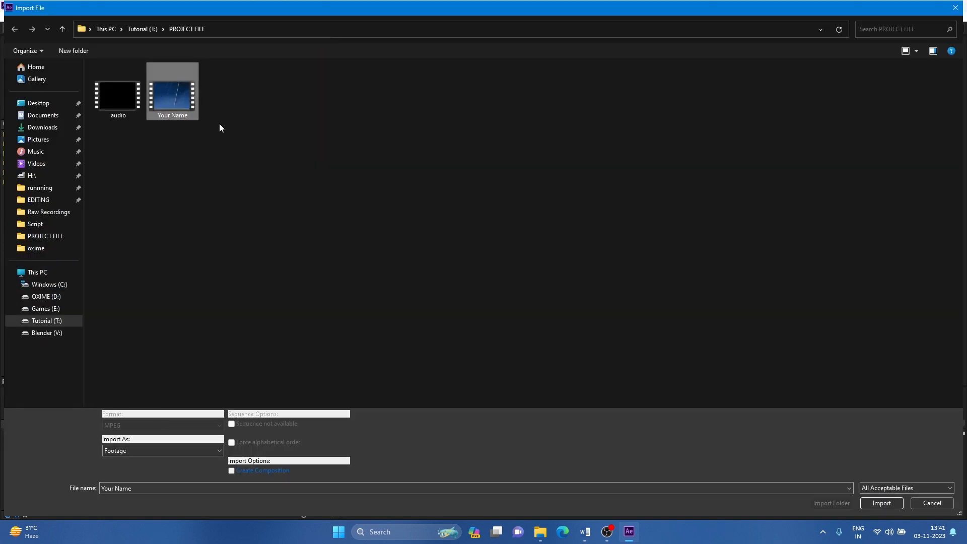
left_click(125, 118)
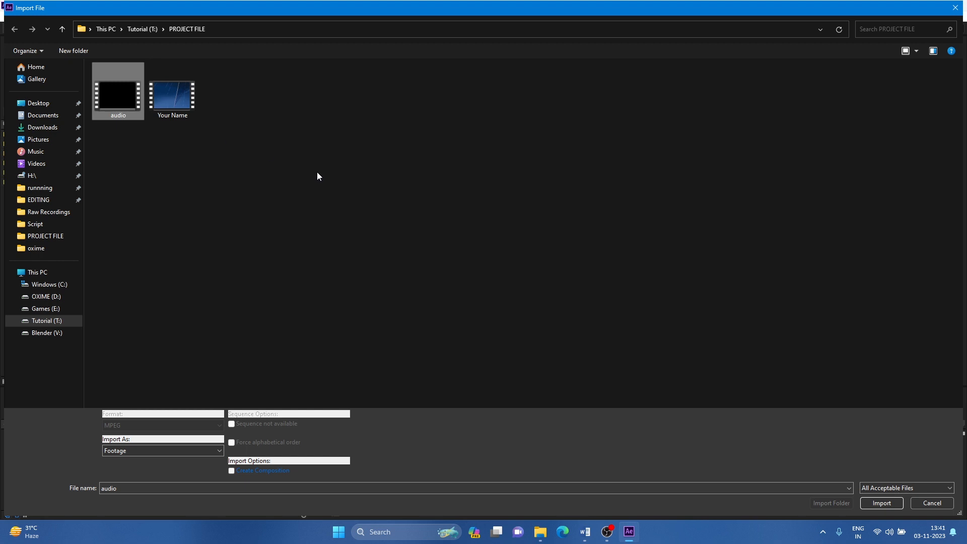
left_click_drag(317, 172, 132, 81)
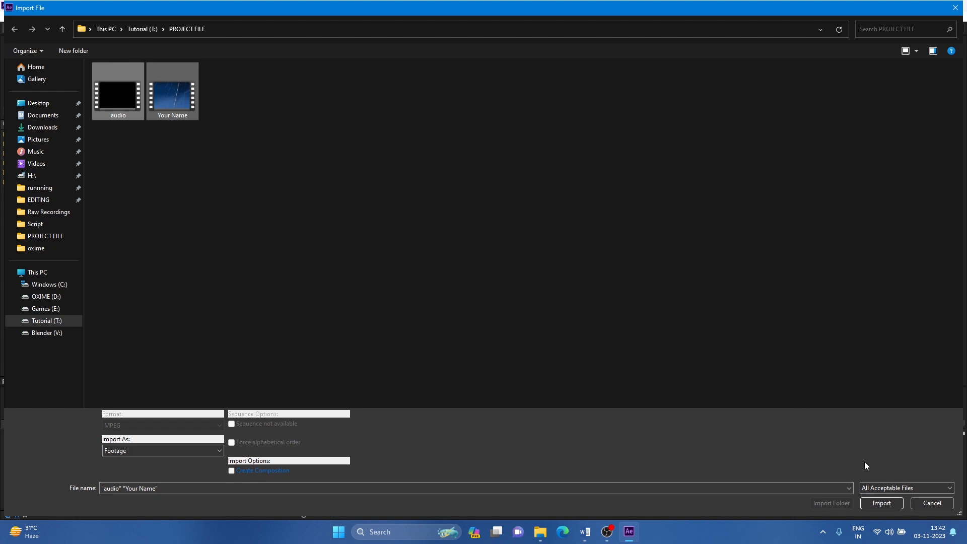
left_click(822, 509)
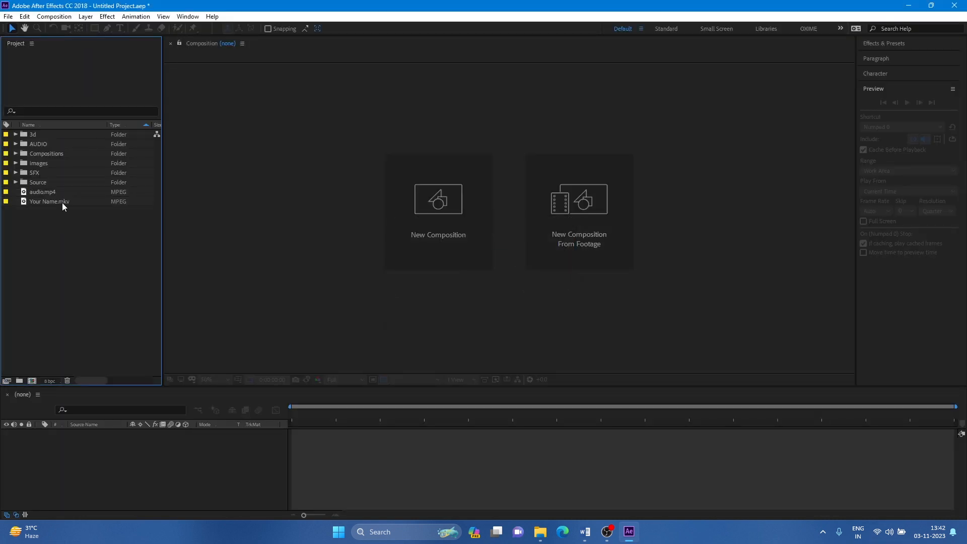
- Interpret the Your Name.mkv footage so that it conforms to a frame rate of 30 frames per second
left_click(60, 192)
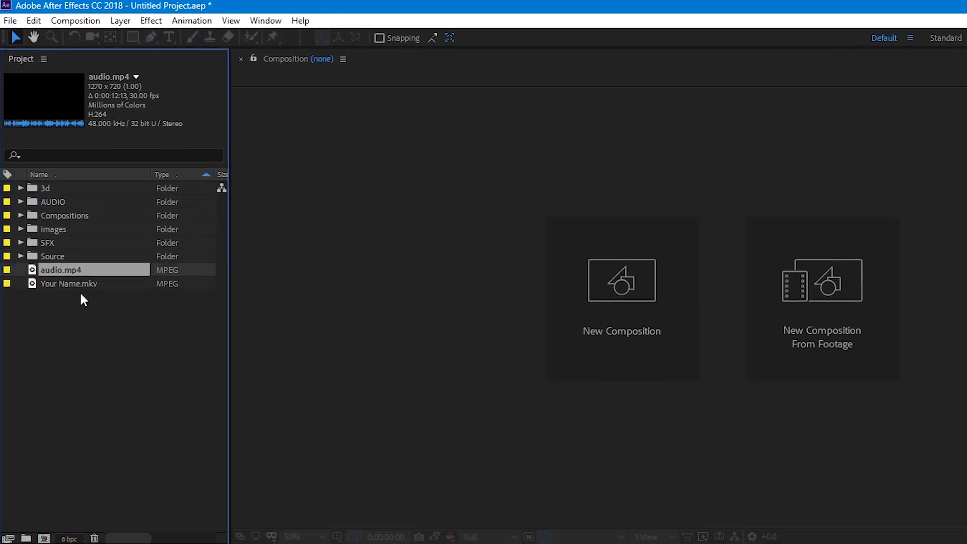
left_click(81, 287)
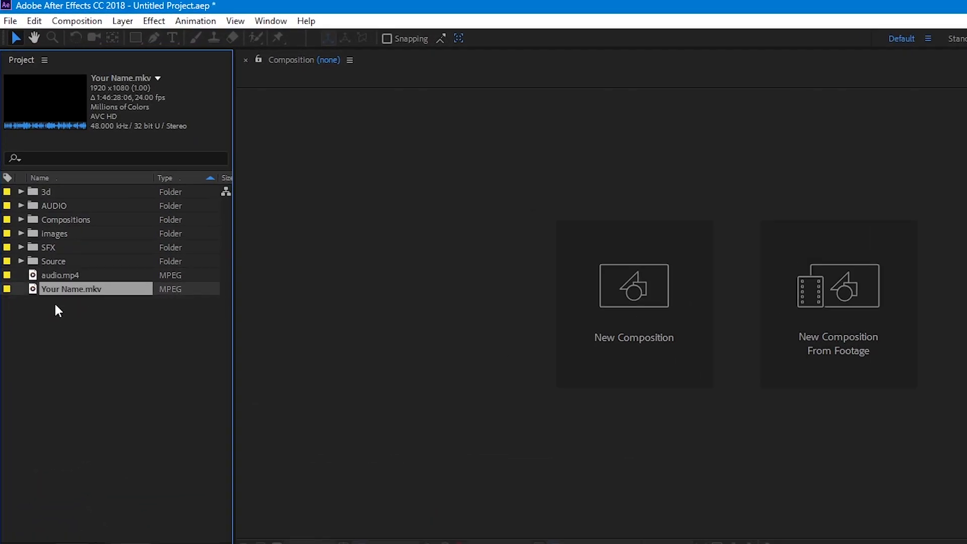
right_click(80, 291)
mouse_move(168, 398)
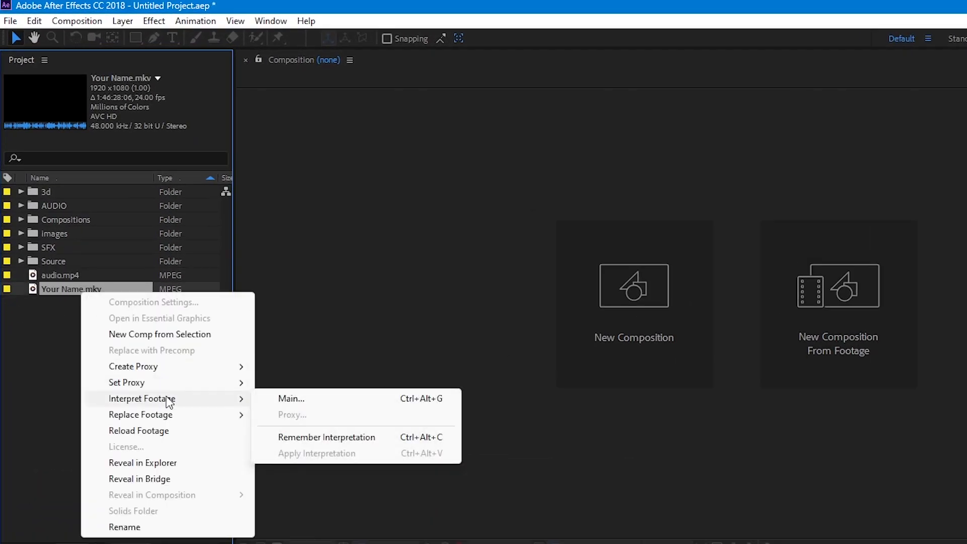
left_click(286, 398)
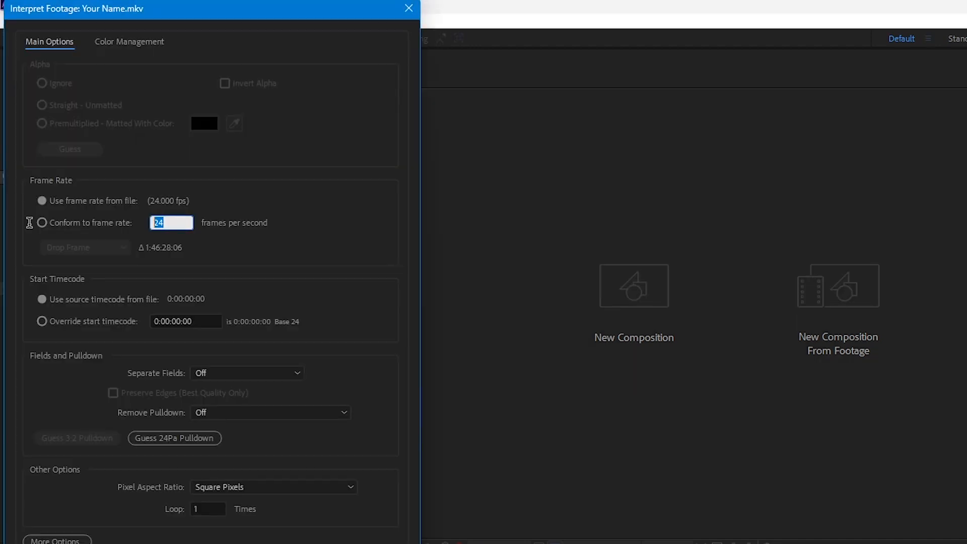
type("30")
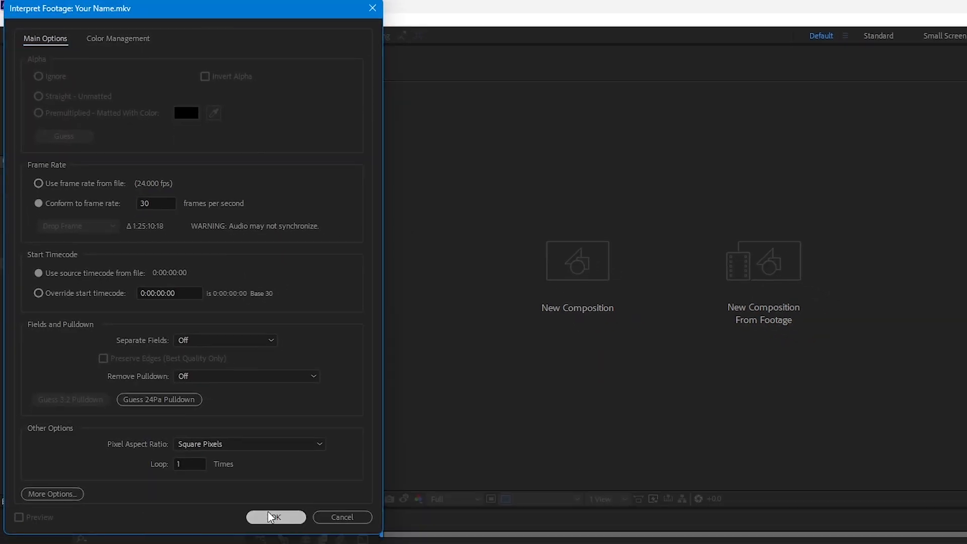
left_click(270, 517)
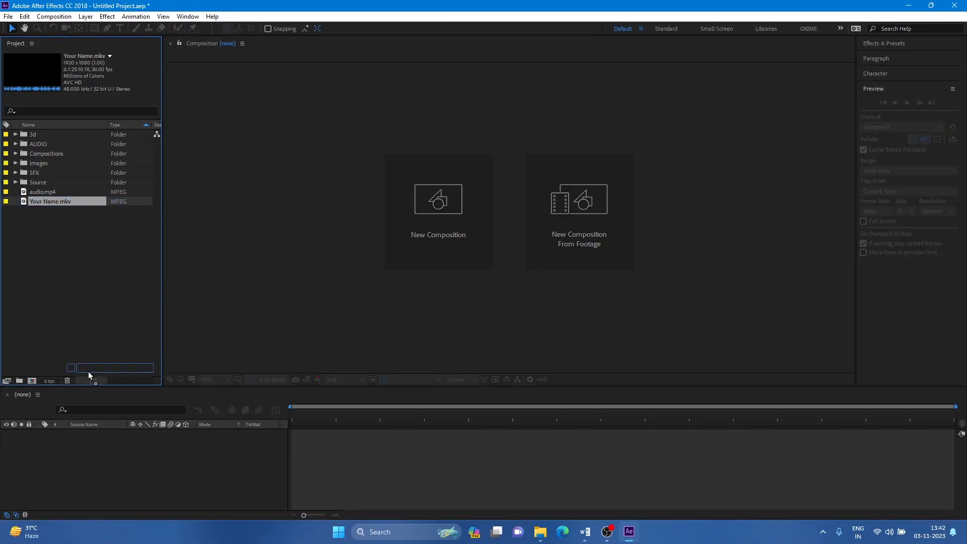
- Create a composition from Your Name.mkv and set its viewer resolution to Quarter
left_click_drag(74, 448, 75, 449)
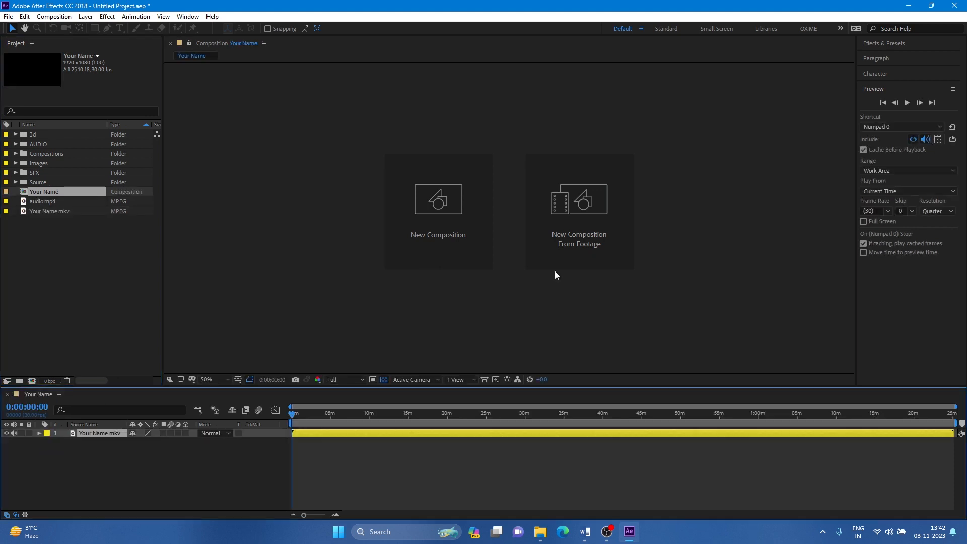
left_click(91, 463)
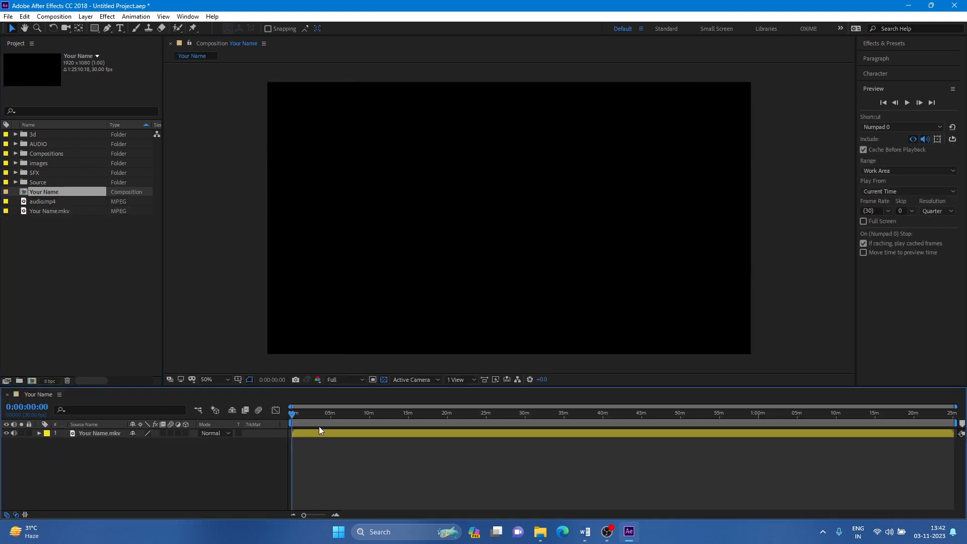
left_click_drag(303, 427, 467, 455)
left_click(345, 379)
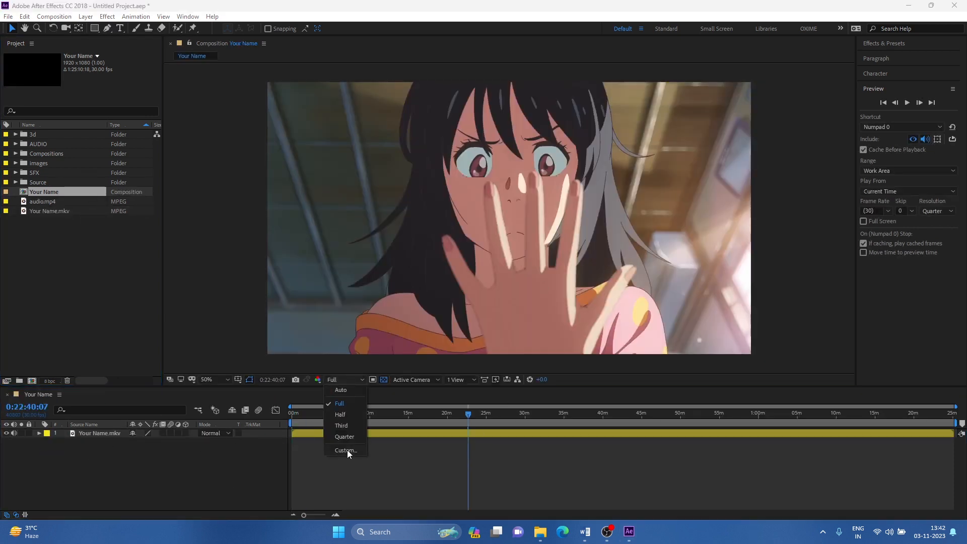
left_click(344, 437)
- Rename the composition as tutorial edit in its composition settings
key("ctrl+k")
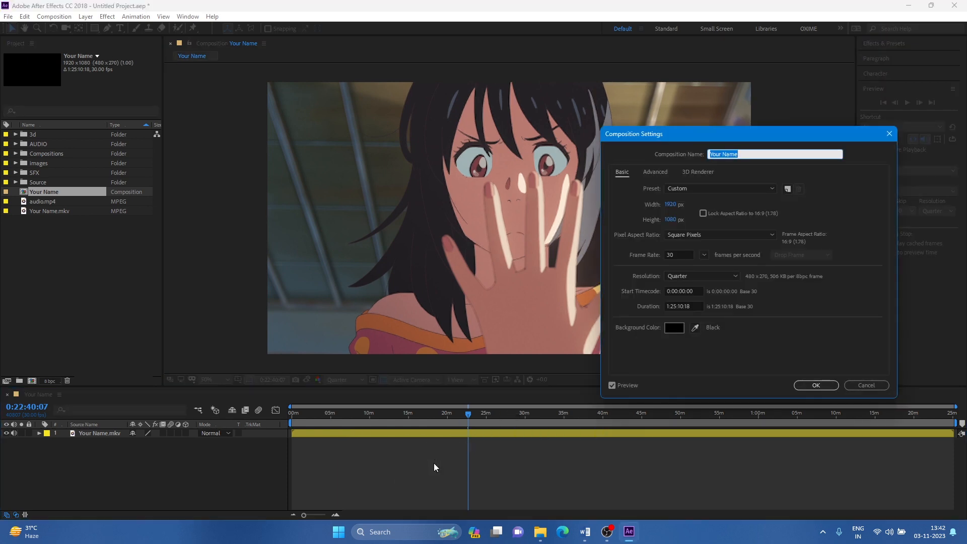
type("tutorial edit")
key("Return")
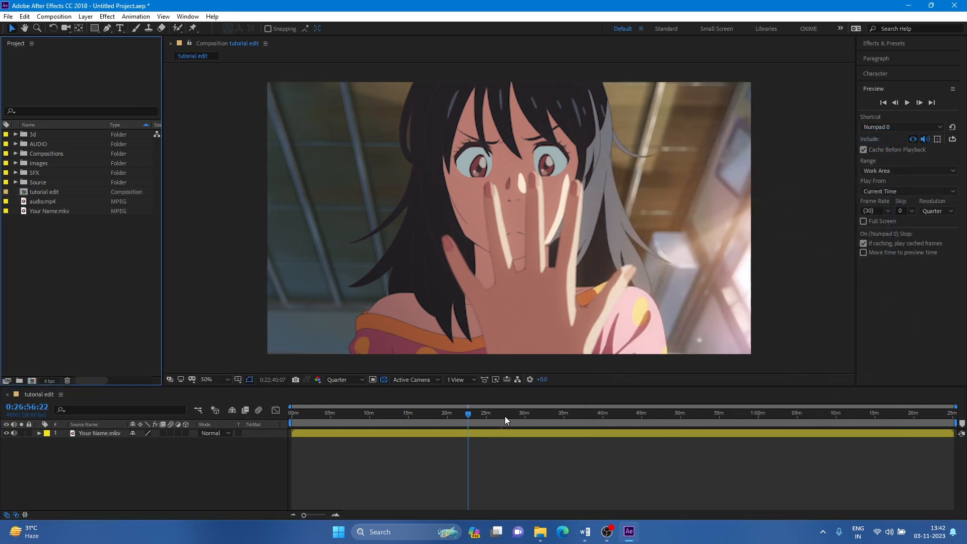
- Return the playhead to the start and add audio.mp4 to the composition as a layer beneath Your Name.mkv
left_click_drag(505, 416, 204, 461)
left_click(56, 211)
left_click(45, 204)
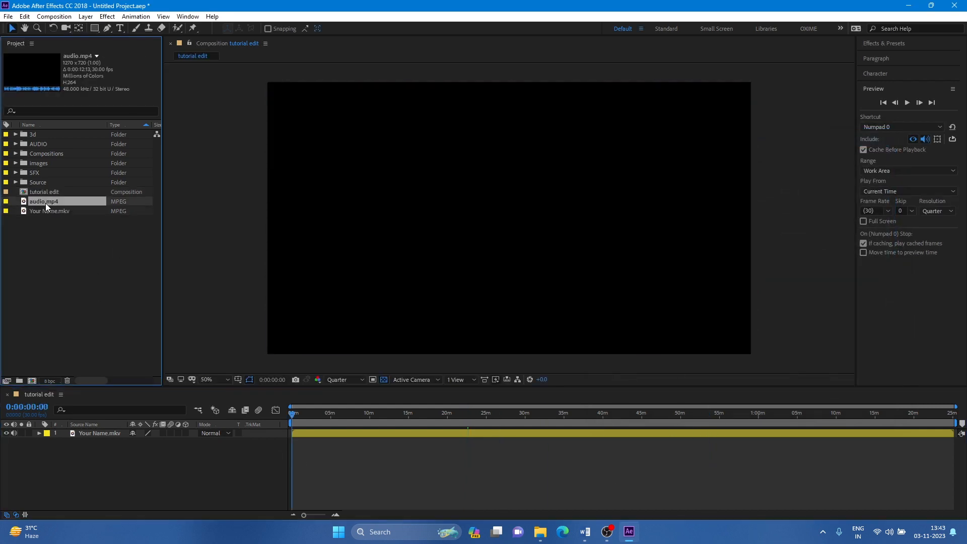
left_click_drag(33, 205, 201, 484)
left_click(312, 456)
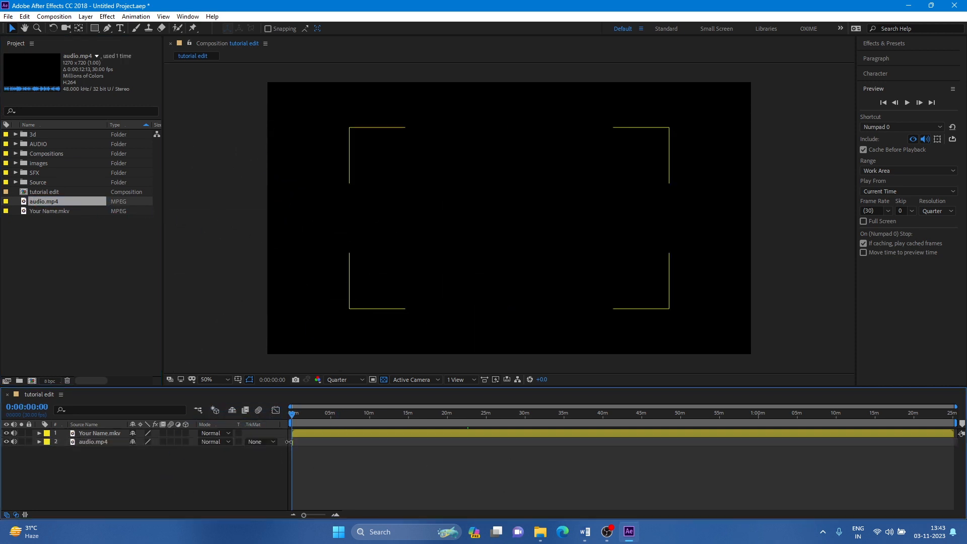
left_click(293, 443)
- Examine the extent of the audio.mp4 layer against the Your Name.mkv layer along the timeline
scroll(297, 420, "up", 10)
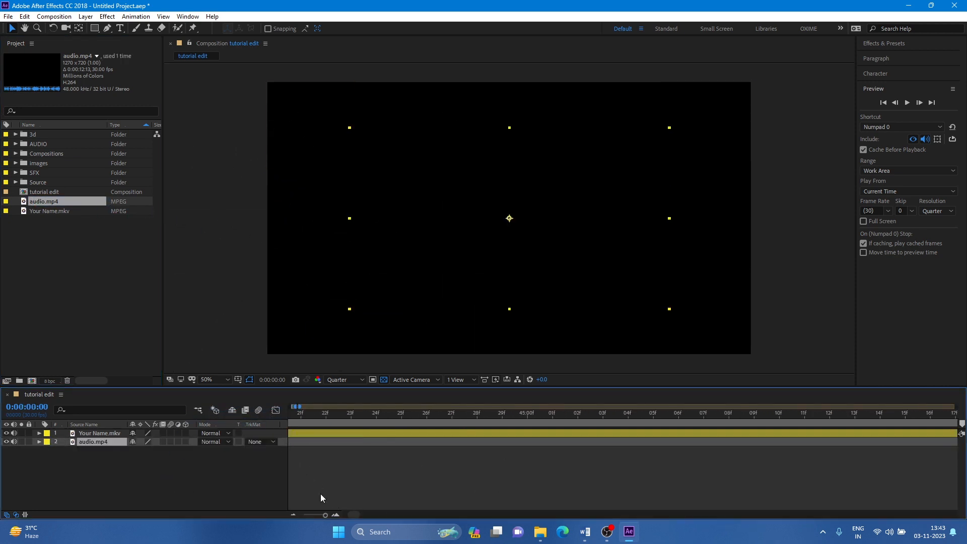
scroll(332, 490, "left", 5)
scroll(353, 435, "down", 10)
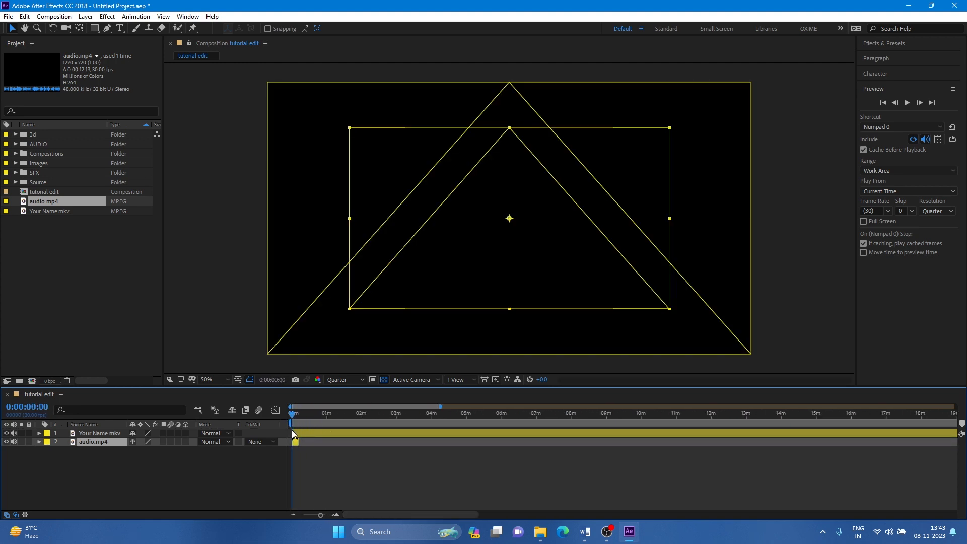
left_click_drag(292, 430, 296, 432)
scroll(297, 440, "up", 8)
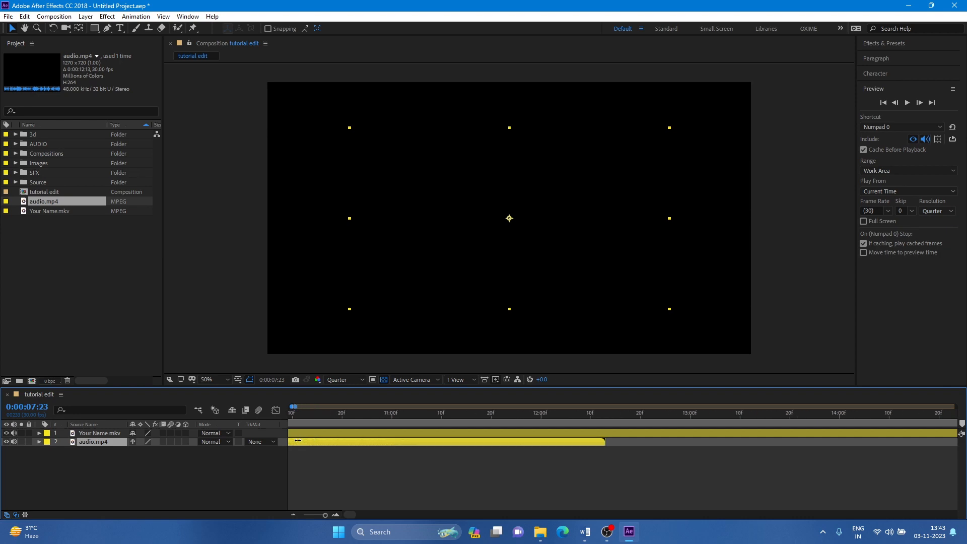
scroll(319, 474, "down", 10)
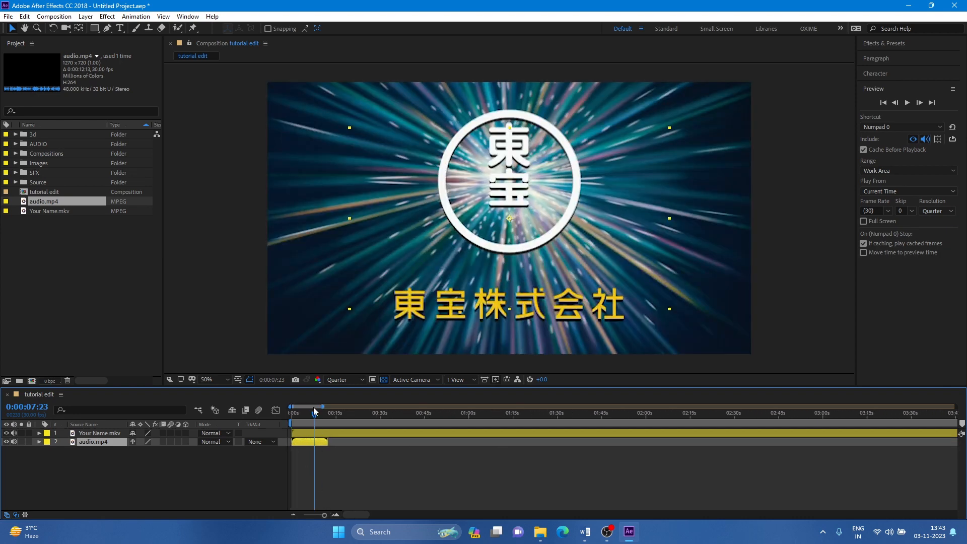
mouse_move(288, 420)
left_mouse_down()
mouse_move(306, 425)
mouse_move(295, 421)
left_mouse_up()
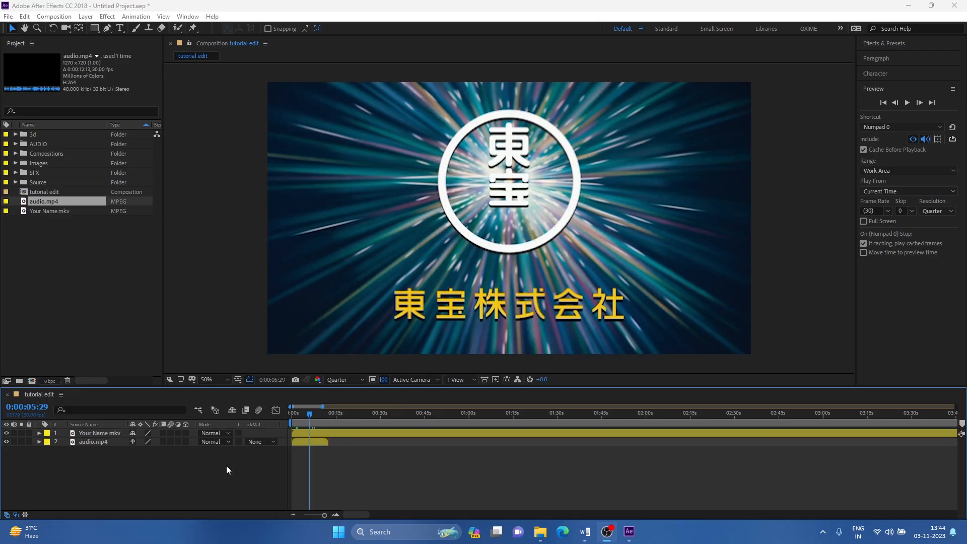
left_click(377, 471)
left_click(325, 437)
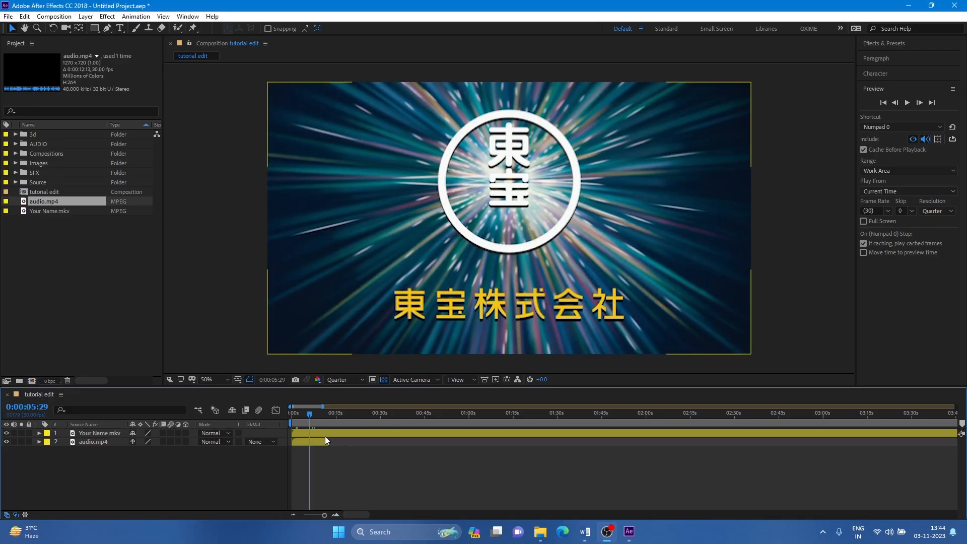
left_click(325, 435)
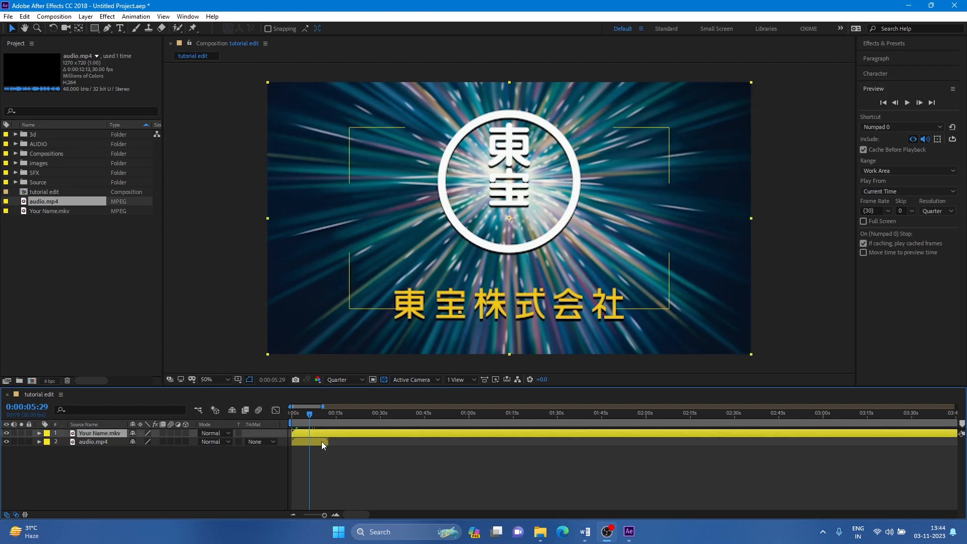
left_click(321, 441)
left_click(79, 451)
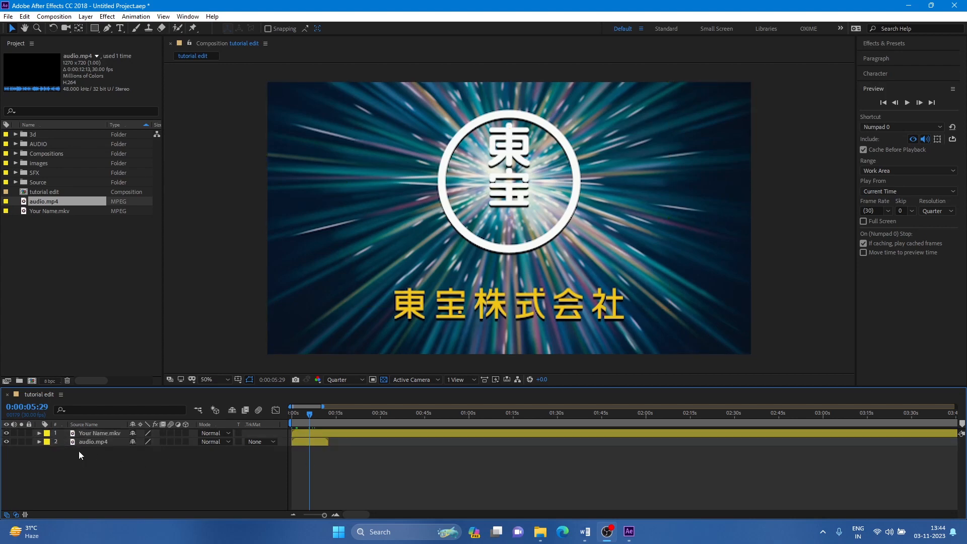
- Hide the picture of both layers and reveal the waveform of audio.mp4 with only that layer's sound enabled
left_click(6, 433)
left_click(303, 442)
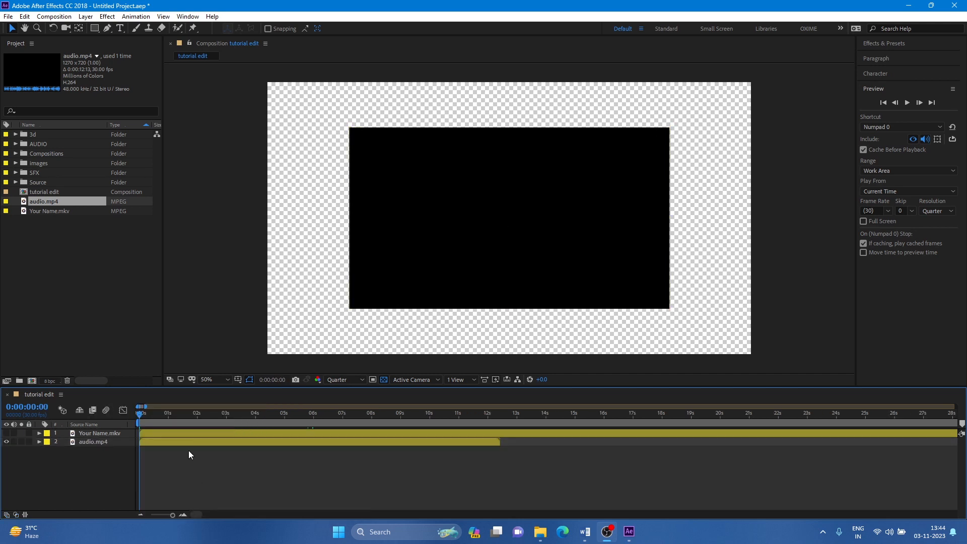
left_click(195, 441)
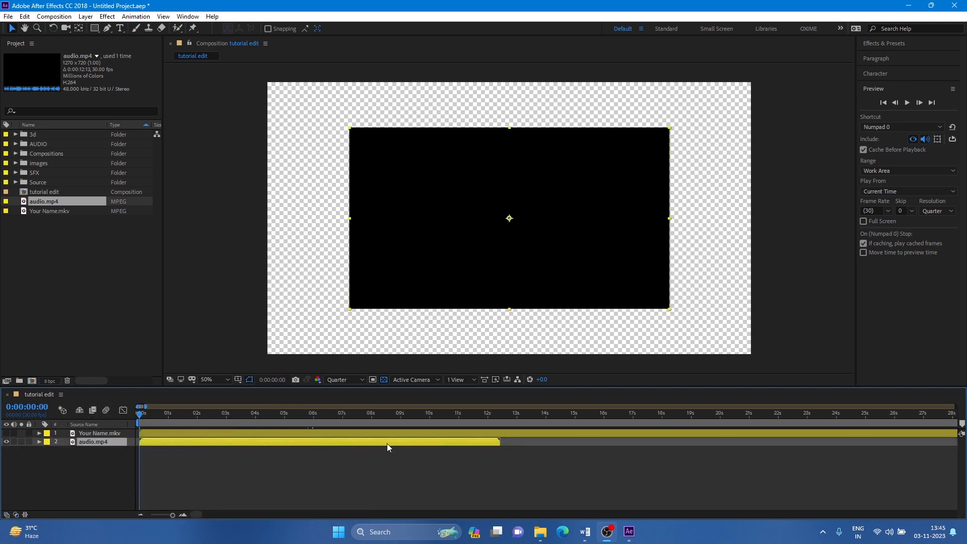
key("l")
key("l")
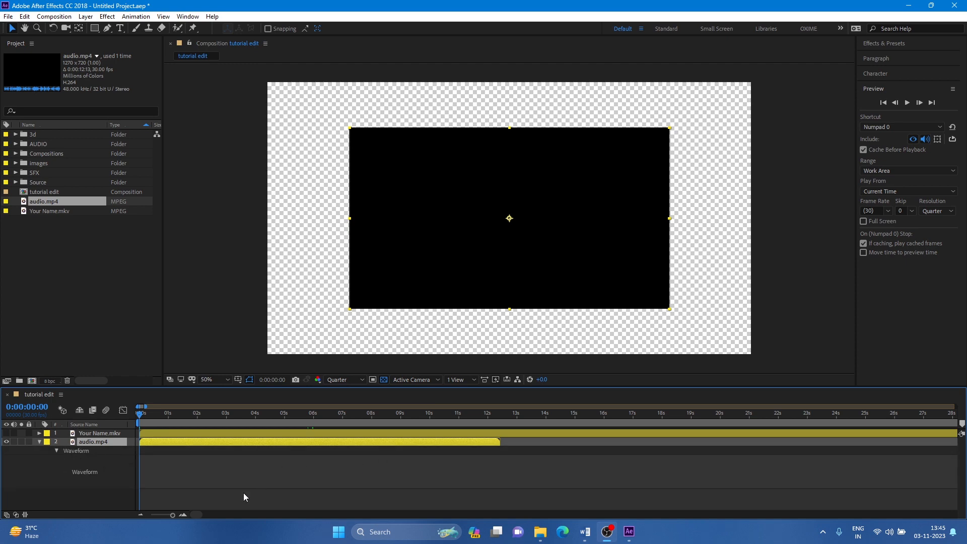
left_click(23, 457)
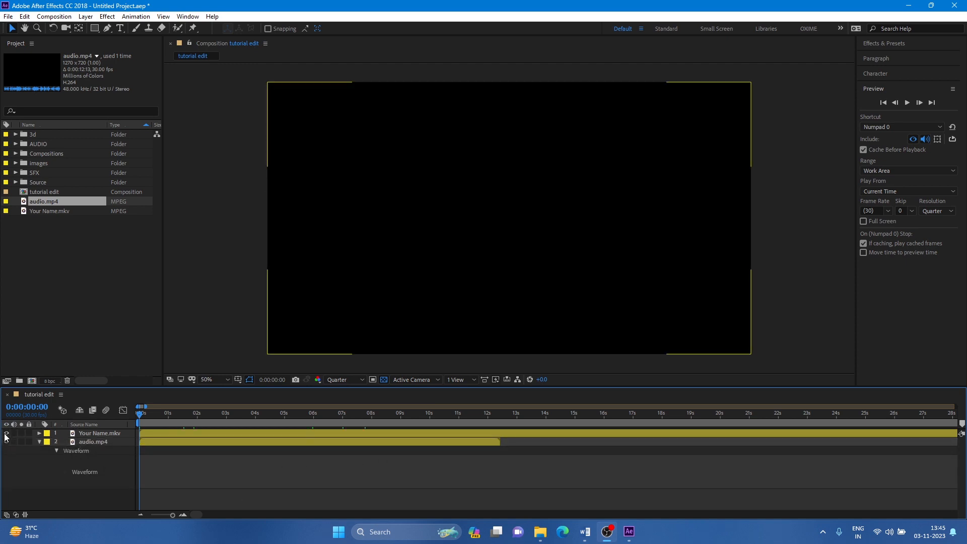
left_click(7, 442)
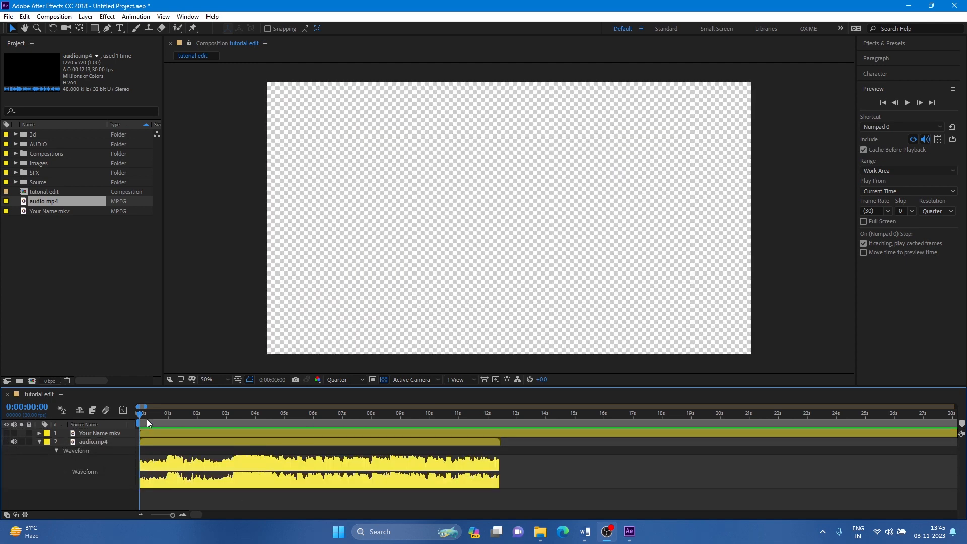
- Choose the Spacebar preview shortcut with only audio included and play the composition from the start
left_click(882, 128)
left_click(884, 139)
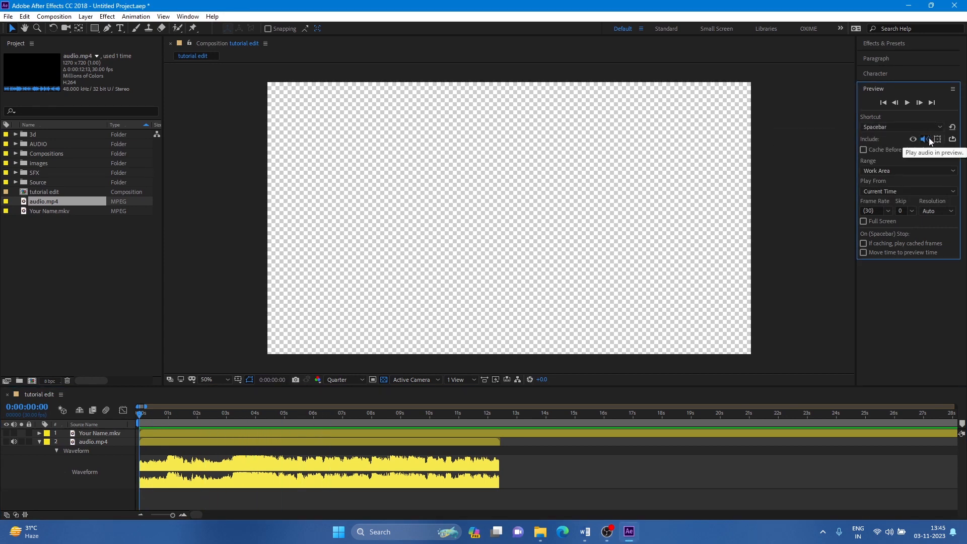
key("space")
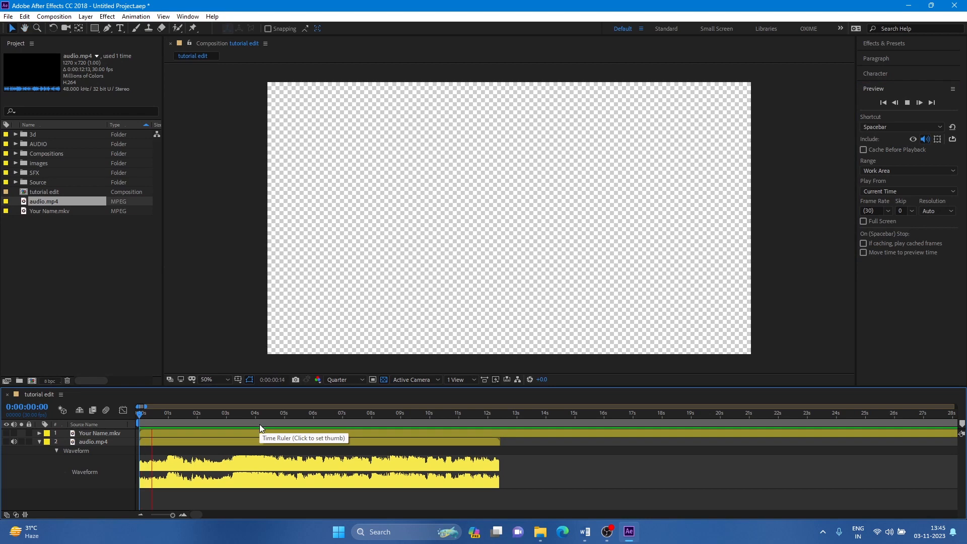
- End the work area where audio.mp4 ends and play the audio from the start of the composition
key("space")
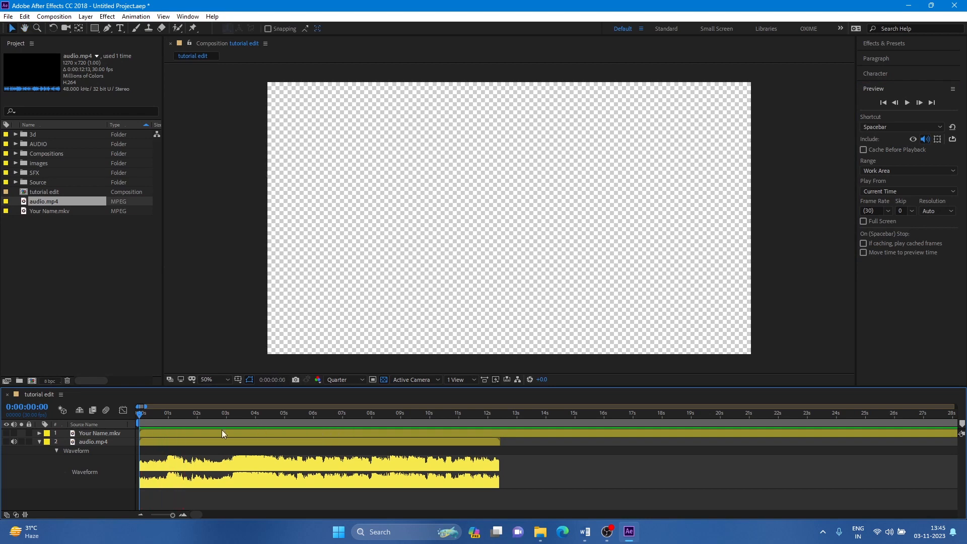
left_click(182, 513)
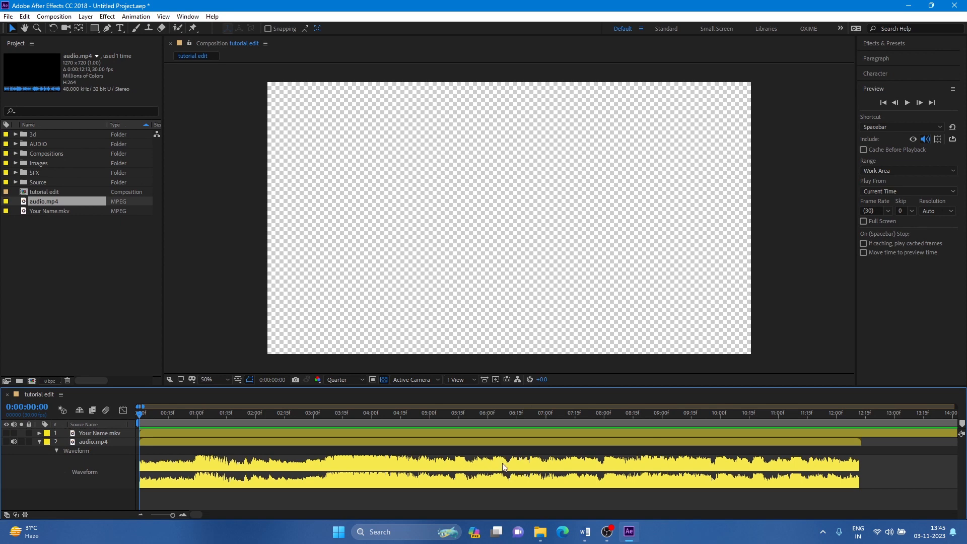
left_click_drag(862, 421, 856, 422)
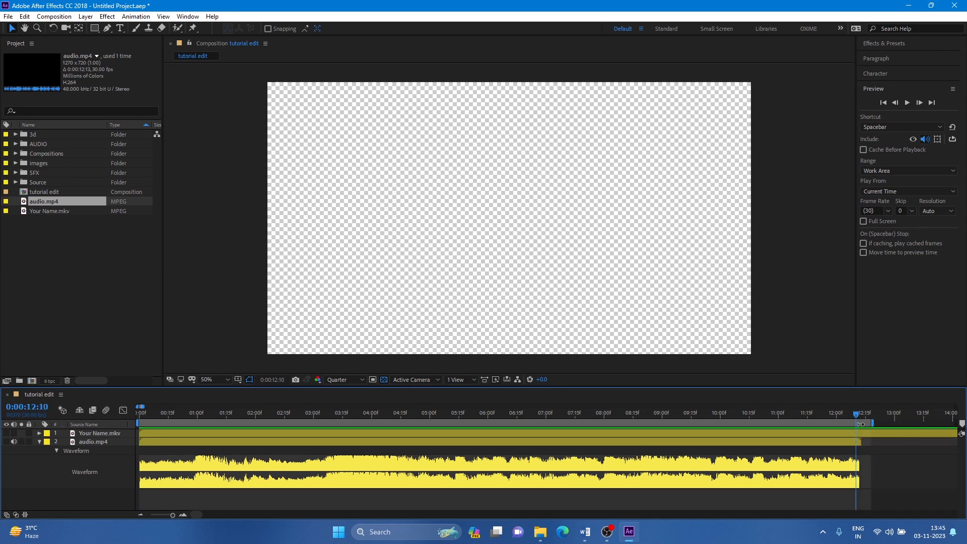
left_click_drag(869, 421, 142, 409)
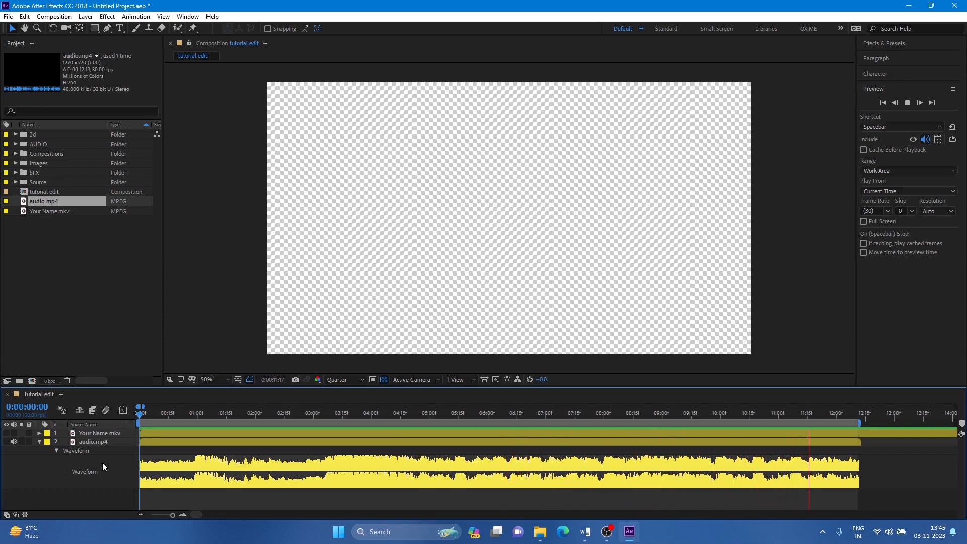
key("space")
- Try out composition markers in the audio, including at 0:00:03:07 and 0:00:05:12
left_click_drag(400, 415, 325, 419)
key("space")
left_click(327, 413)
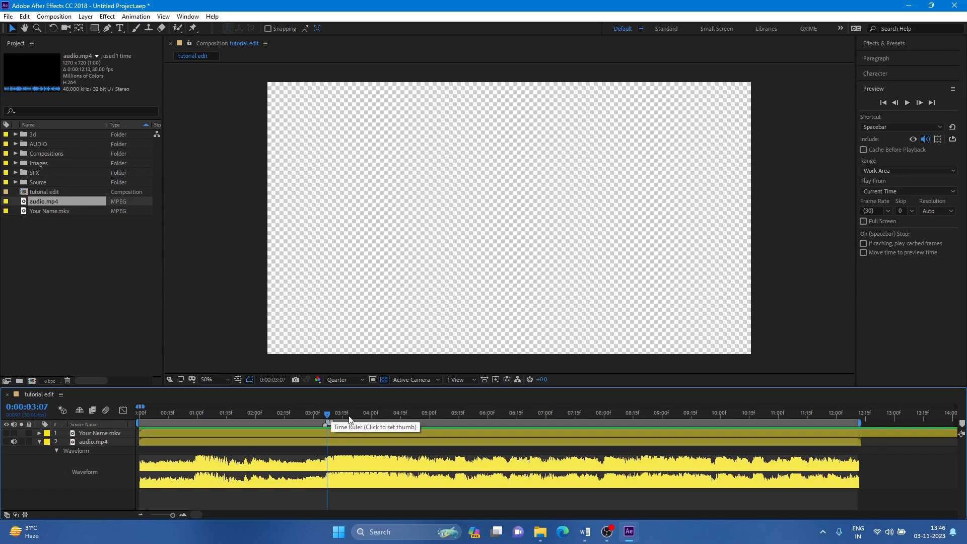
left_click_drag(350, 420, 453, 483)
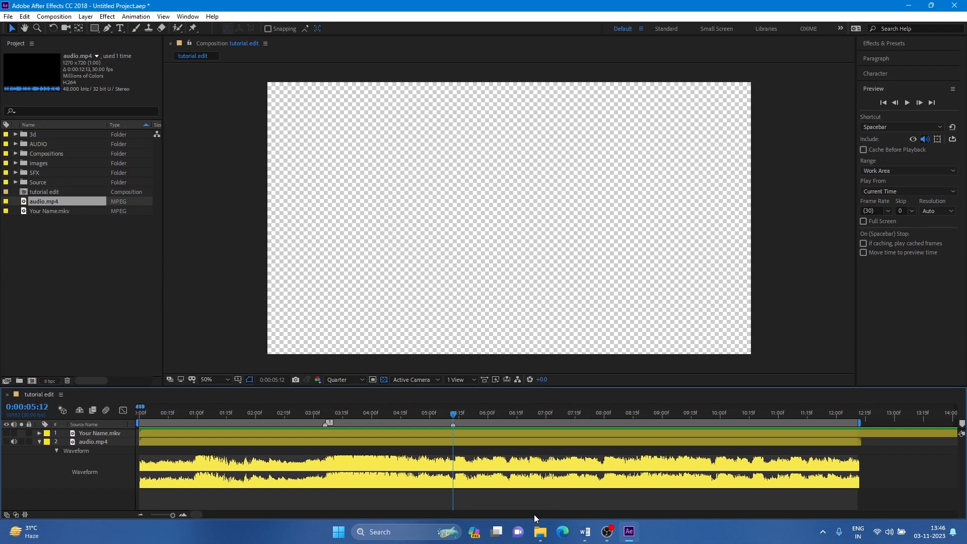
left_click(504, 416)
key("KP_Multiply")
- Delete all composition markers from the timeline
left_click(376, 415)
right_click(453, 425)
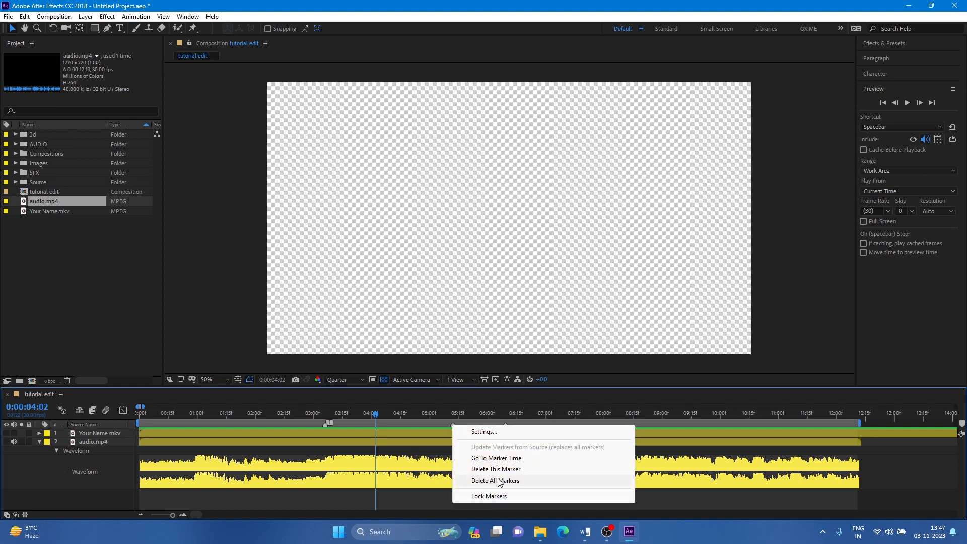
left_click(500, 480)
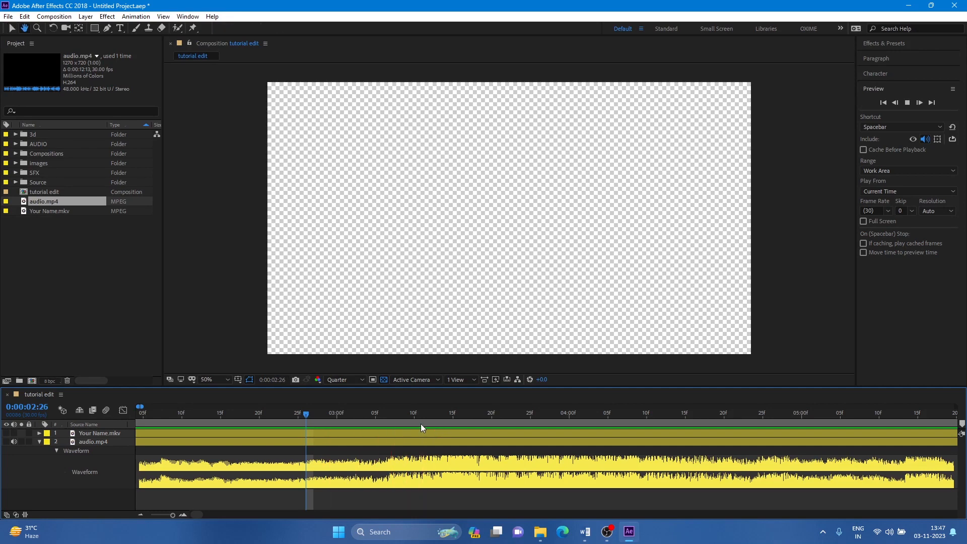
- Replay the audio from 0:00:03:13 several times to pin down the beat drop and mark it there
left_click(436, 415)
key("space")
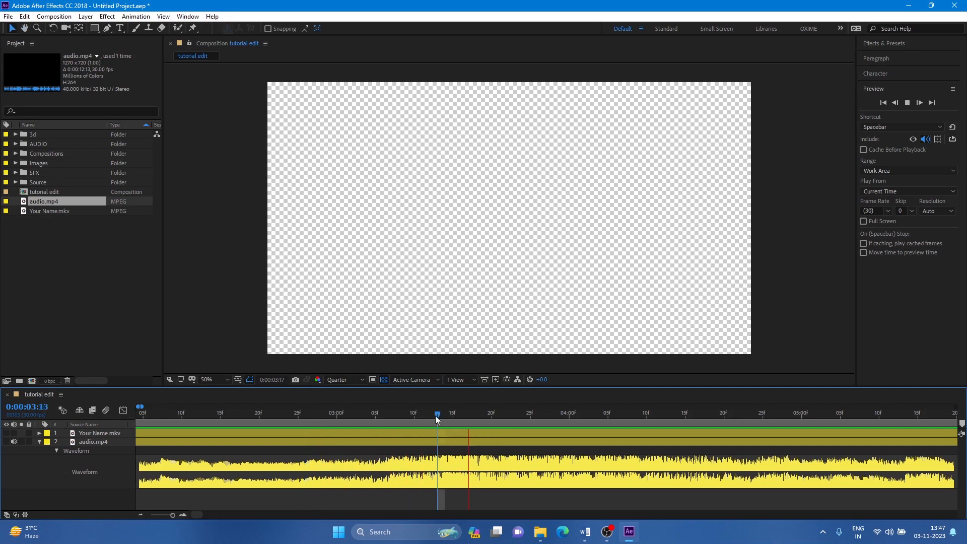
key("space")
key("space")
key("space")
mouse_move(436, 416)
left_mouse_down()
mouse_move(420, 417)
mouse_move(444, 422)
mouse_move(437, 423)
left_mouse_up()
key("space")
key("space")
key("space")
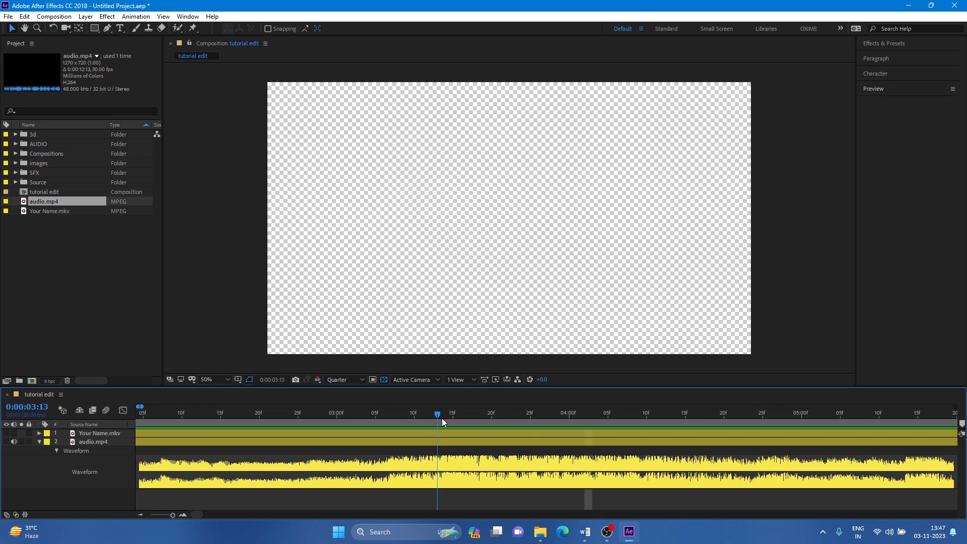
key("space")
- Mark the beats at 0:00:05:14 and 0:00:06:03 with composition markers, following the peaks in the waveform
left_click_drag(438, 414, 460, 417)
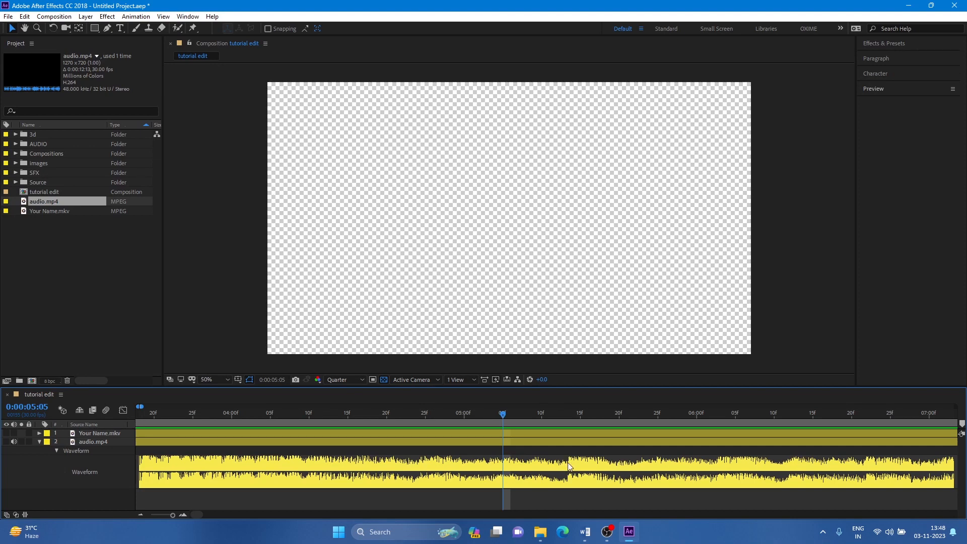
key("space")
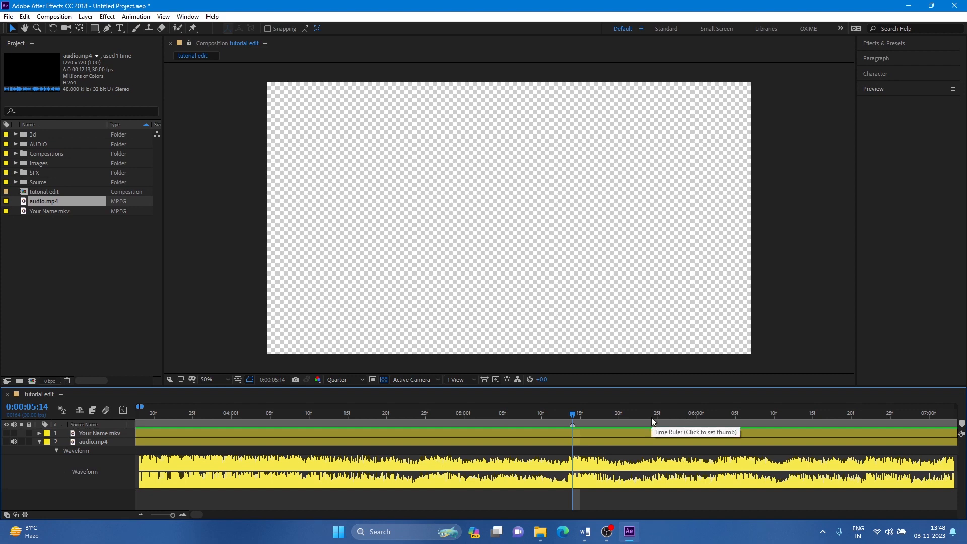
key("h")
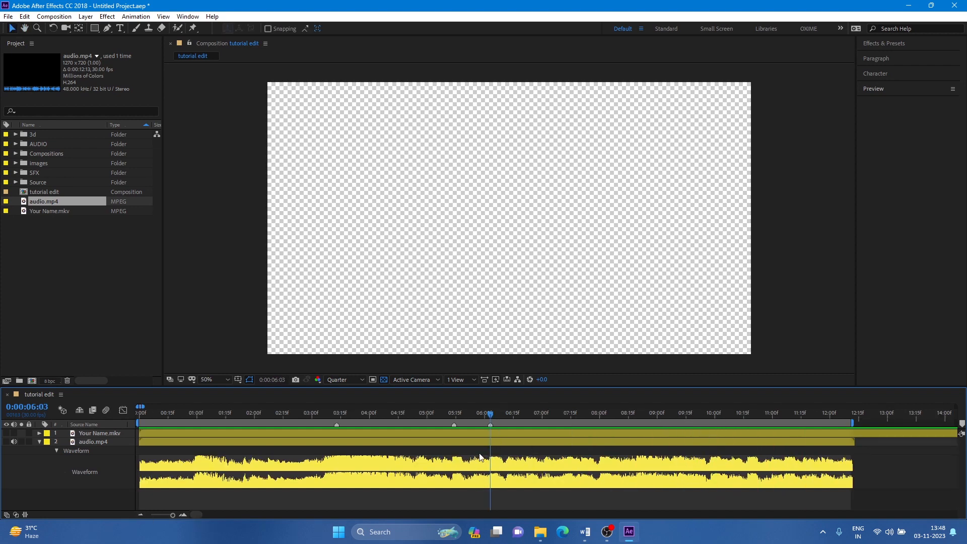
- Add composition markers on the beats at about 0:00:08:00, about 0:00:06:22 and 0:00:07:11
left_click(599, 415)
key("KP_Multiply")
left_click(527, 417)
left_click(561, 413)
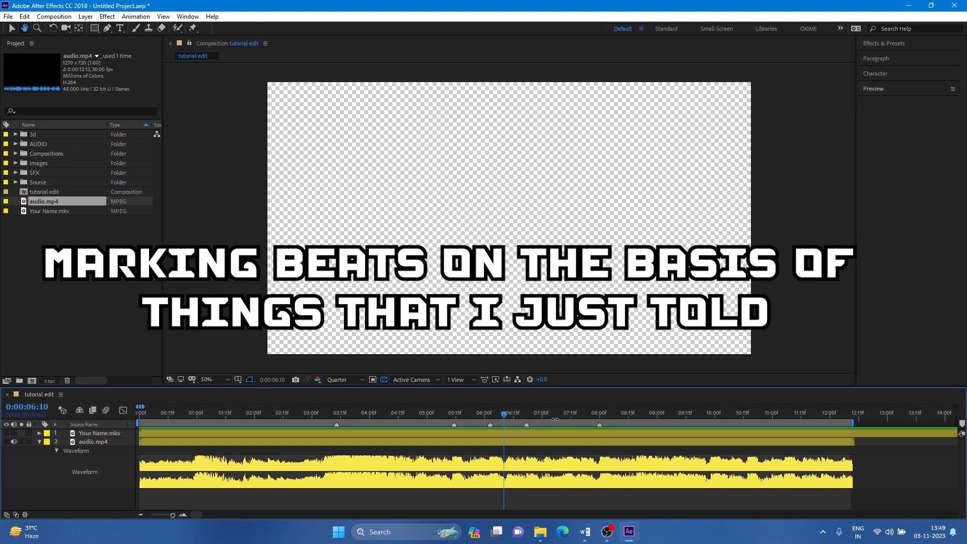
left_click(563, 415)
key("KP_Multiply")
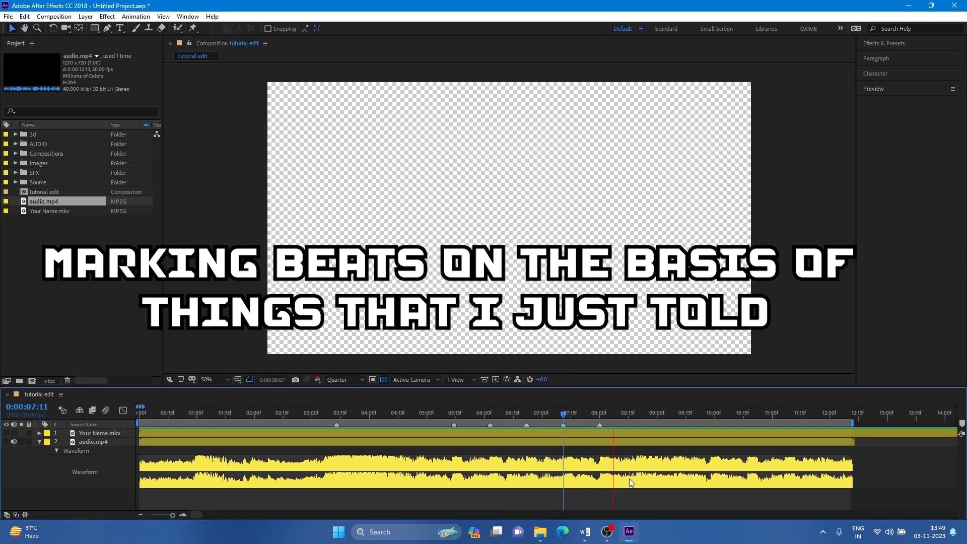
- Mark the beats at about 0:00:08:17 and at 0:00:09:27 with composition markers
left_click(634, 415)
key("KP_Multiply")
key("space")
left_click_drag(711, 414, 709, 415)
key("KP_Multiply")
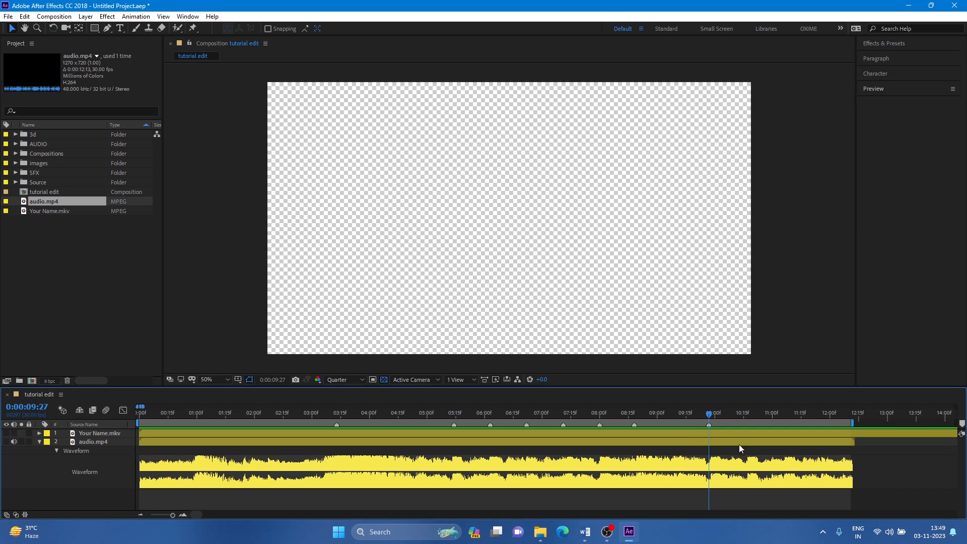
- Mark the last three beats of the audio at about 0:00:10:16, 0:00:11:05 and 0:00:11:26
left_click(747, 413)
key("KP_Multiply")
key("h")
left_click(783, 418)
key("KP_Multiply")
key("space")
left_click(823, 413)
key("KP_Multiply")
- Play the audio again from the start and mark the first beat at about 0:00:00:28
left_click_drag(822, 414, 126, 423)
left_click(186, 514)
key("space")
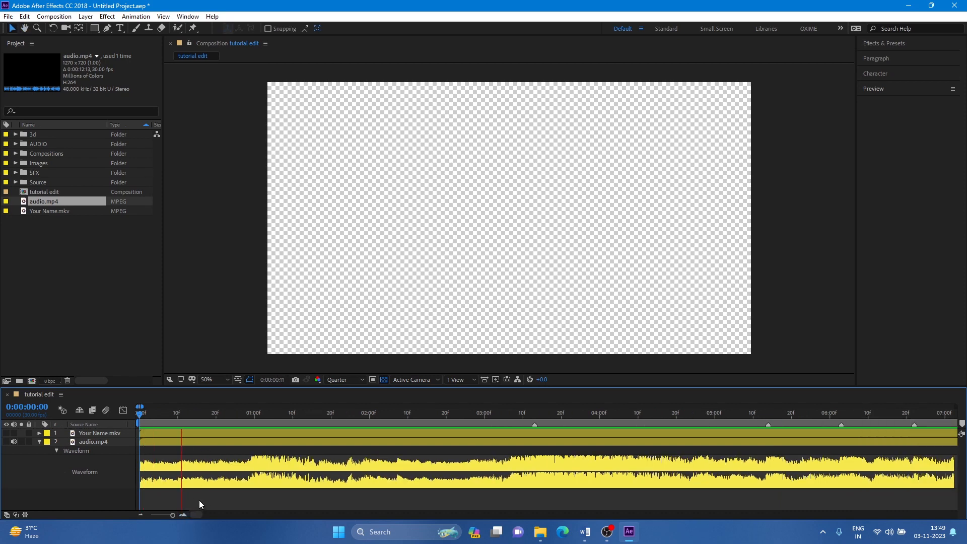
left_click(243, 415)
left_click(250, 415)
left_click(247, 414)
key("space")
- Listen to the following section and mark the beats at about 0:00:02:26 and at 0:00:04:24
left_click_drag(445, 417, 465, 418)
left_click(470, 419)
key("space")
key("space")
left_click(141, 515)
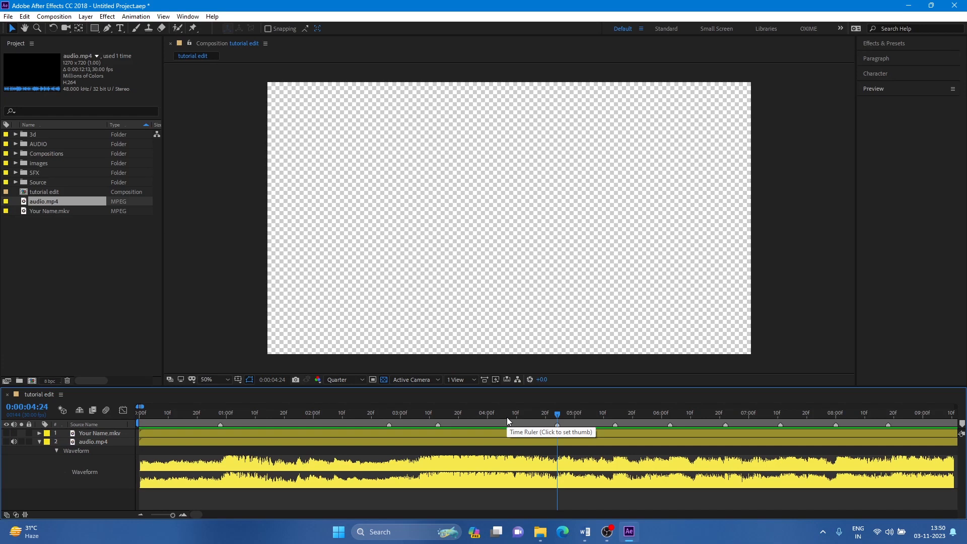
- Mark the beat at 0:00:04:03 and return the playhead to the start of the composition
left_click(438, 411)
left_click(183, 514)
left_click_drag(544, 415, 553, 417)
left_click(140, 514)
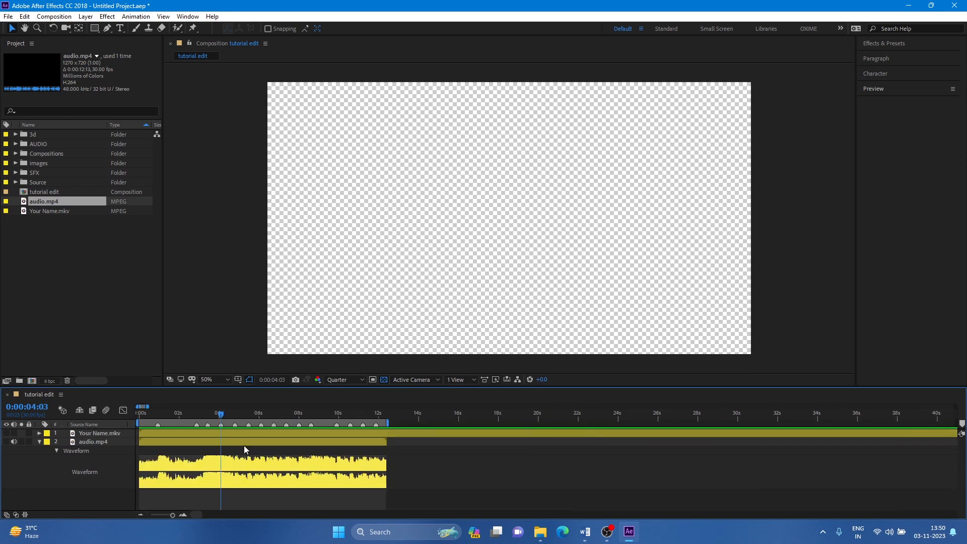
key("Home")
left_click(183, 514)
left_click(139, 514)
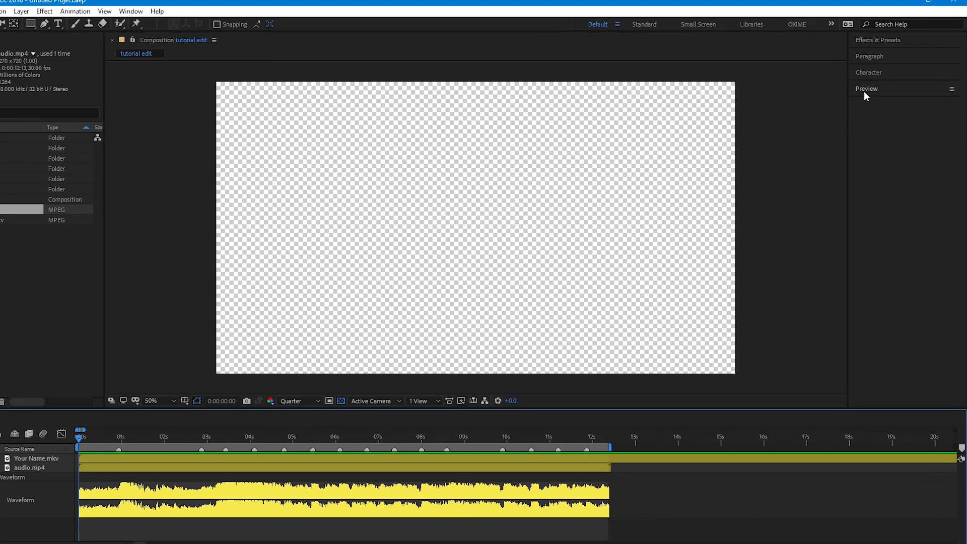
- Set the preview frame rate to 15
left_click(874, 88)
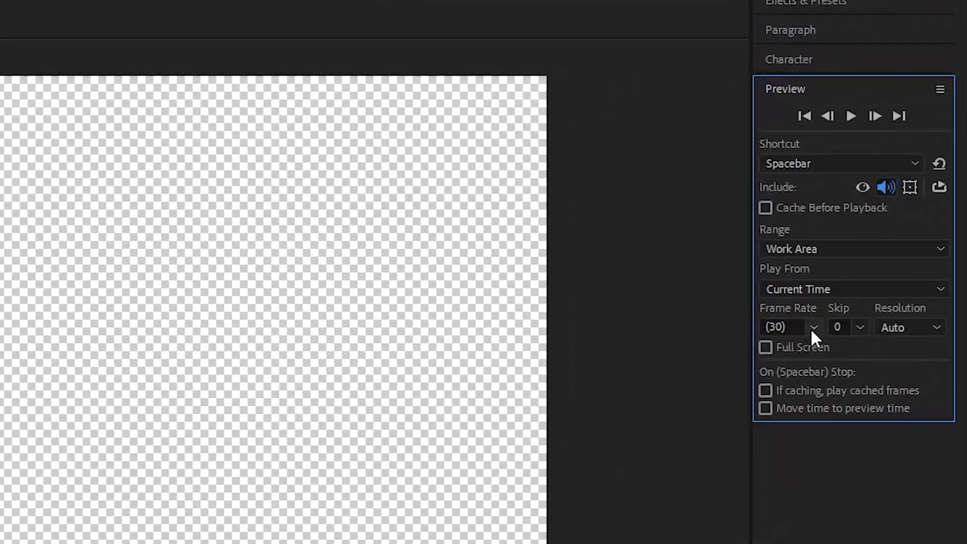
left_click(848, 273)
left_click(824, 332)
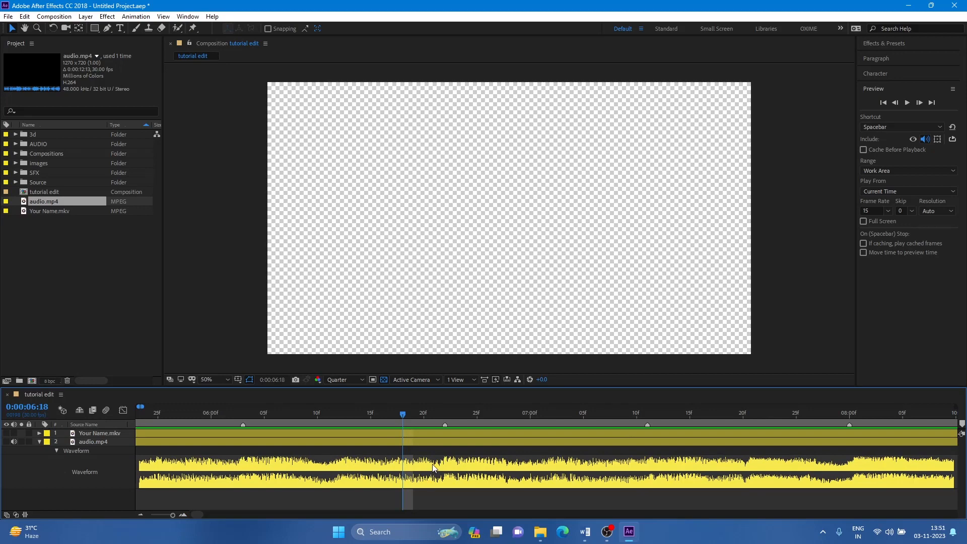
- Play the audio from 0:00:06:18 and again from 0:00:06:10 to check the marked beats at the reduced preview rate
key("space")
key("space")
left_click(317, 416)
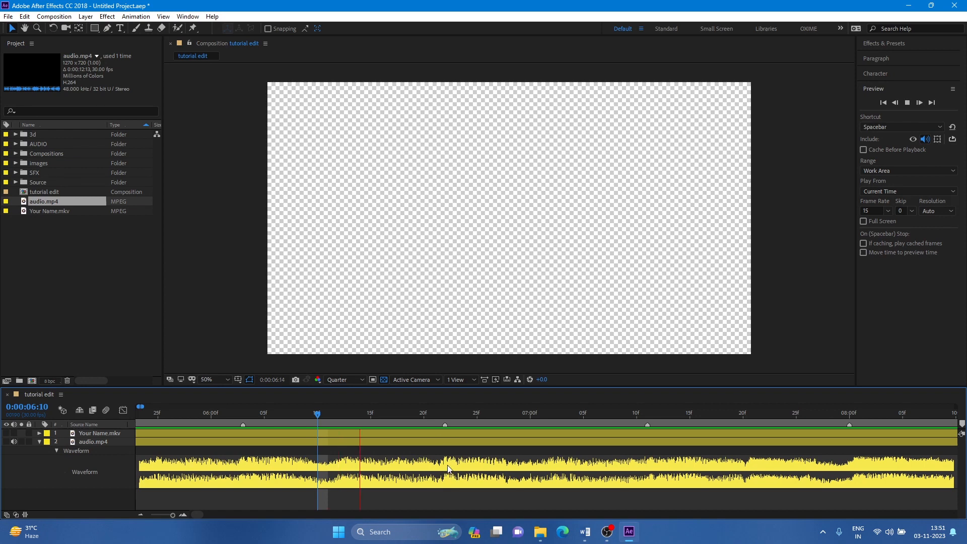
key("space")
left_click(142, 514)
left_click(142, 514)
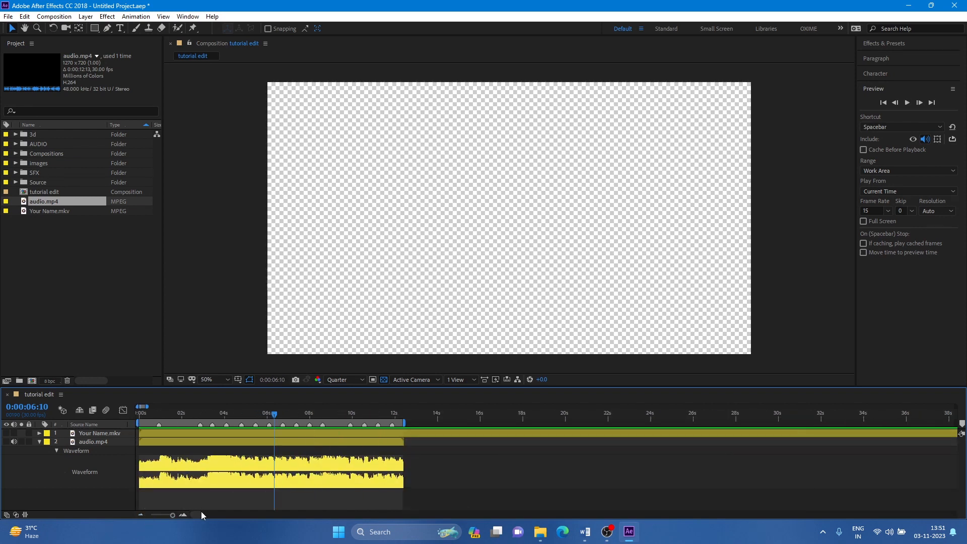
- Add the comment "yaha trandition nahi karna hai" to the composition marker at 0:00:06:03
left_click(182, 514)
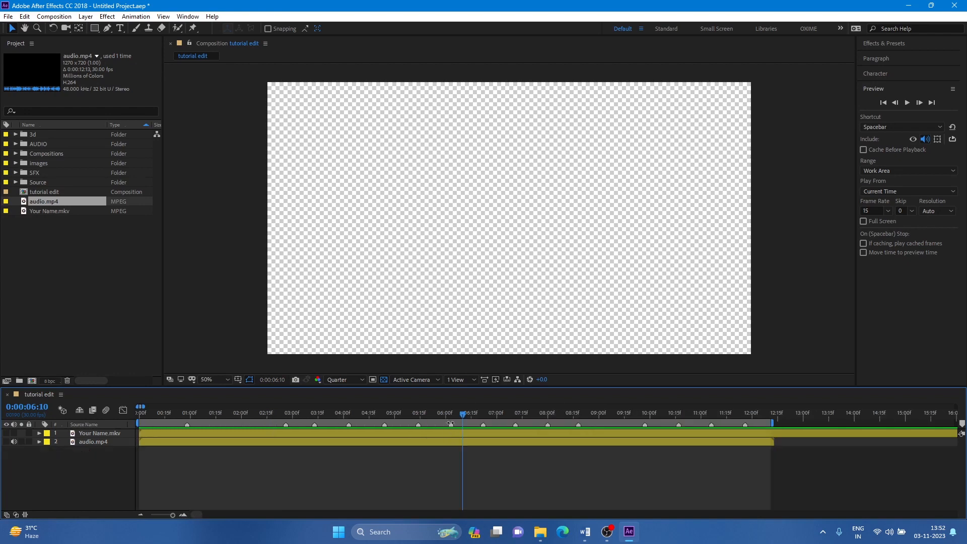
double_click(450, 425)
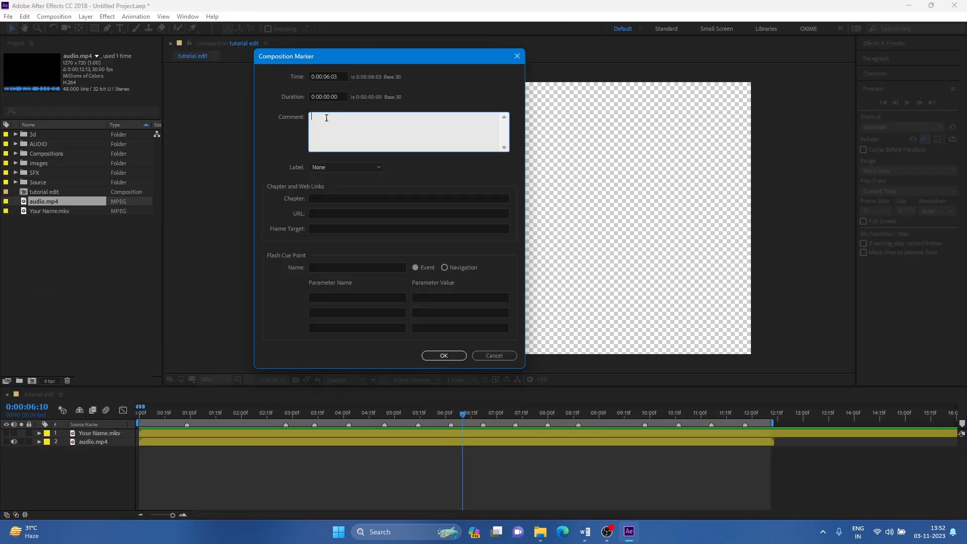
type("trandition nahi karna hai")
left_click(443, 356)
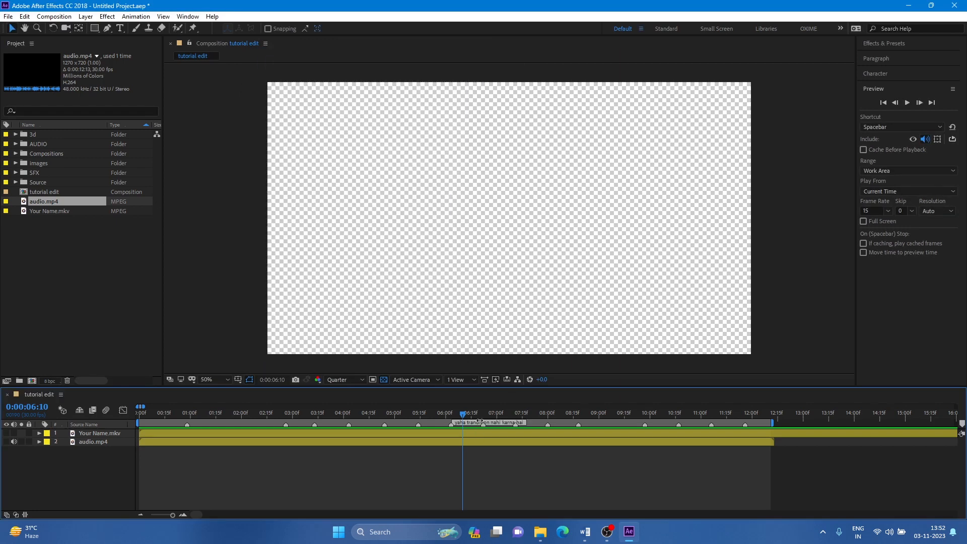
- Change the label colour of the commented marker at 0:00:06:03 to red and bring the playhead to it
left_click(180, 516)
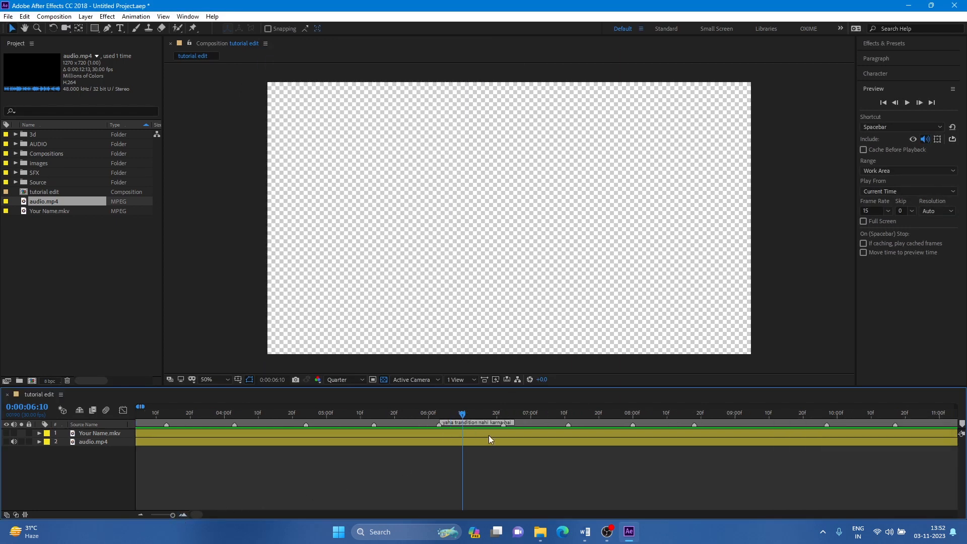
left_click(139, 515)
left_click(139, 514)
double_click(335, 424)
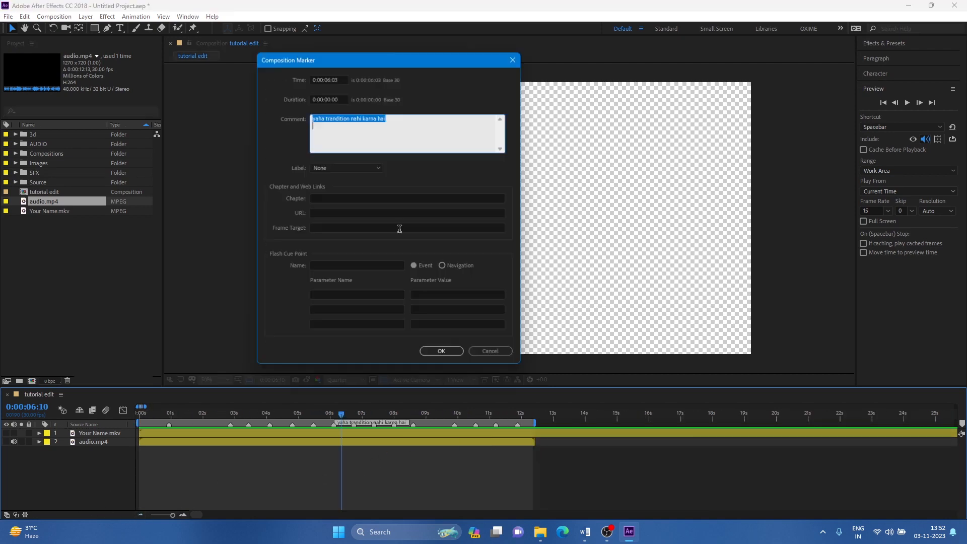
left_click(330, 169)
left_click(336, 189)
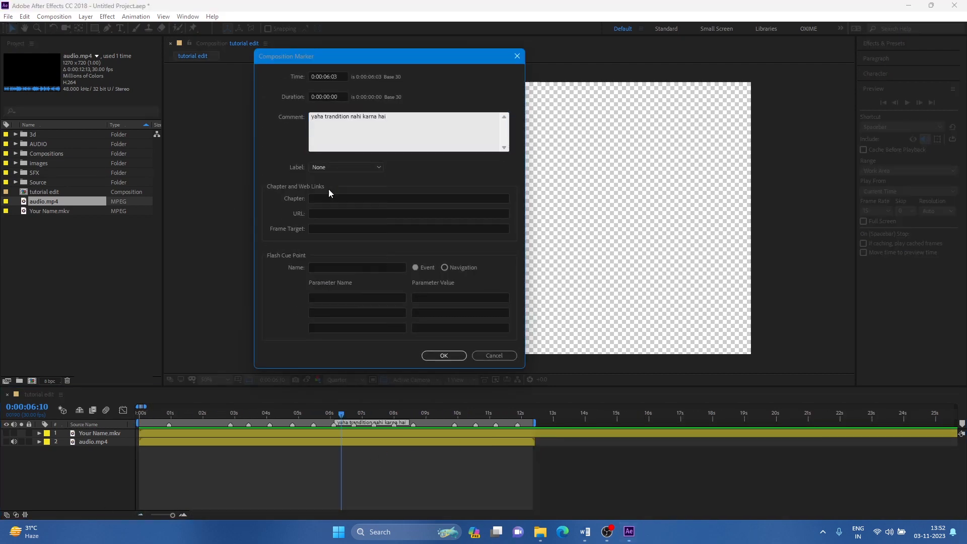
left_click(444, 356)
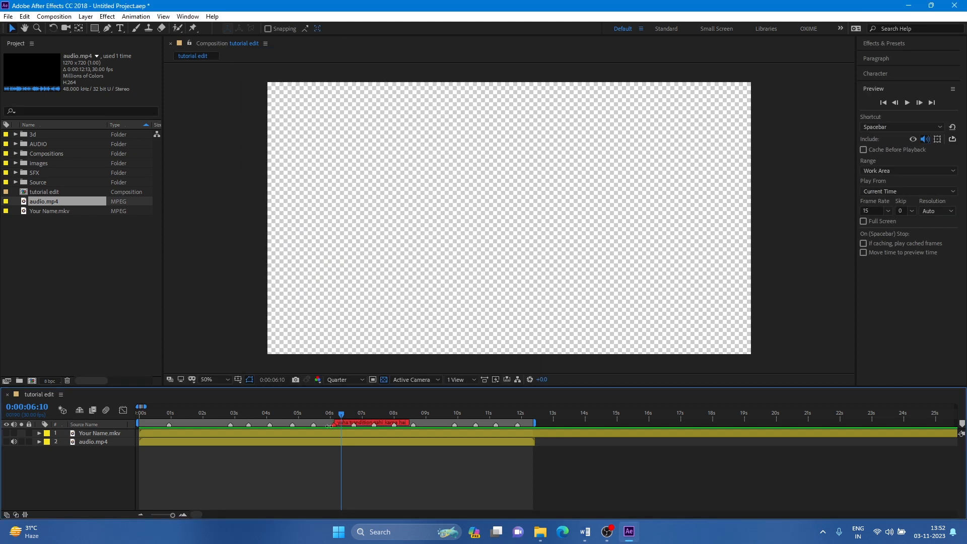
left_click_drag(333, 417, 334, 415)
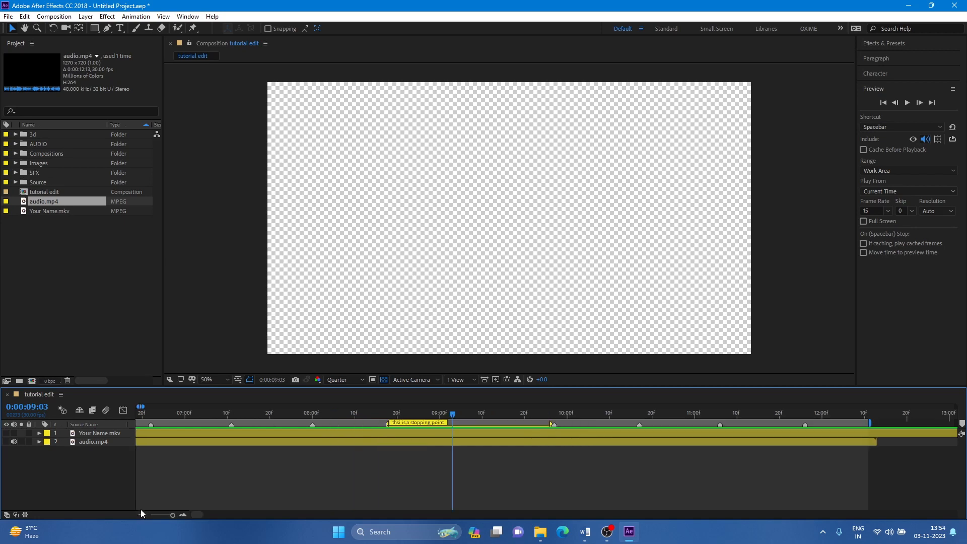
- Examine the span of the yellow "this is a stopping point" marker against the other beat markers
left_click(142, 513)
left_click(143, 512)
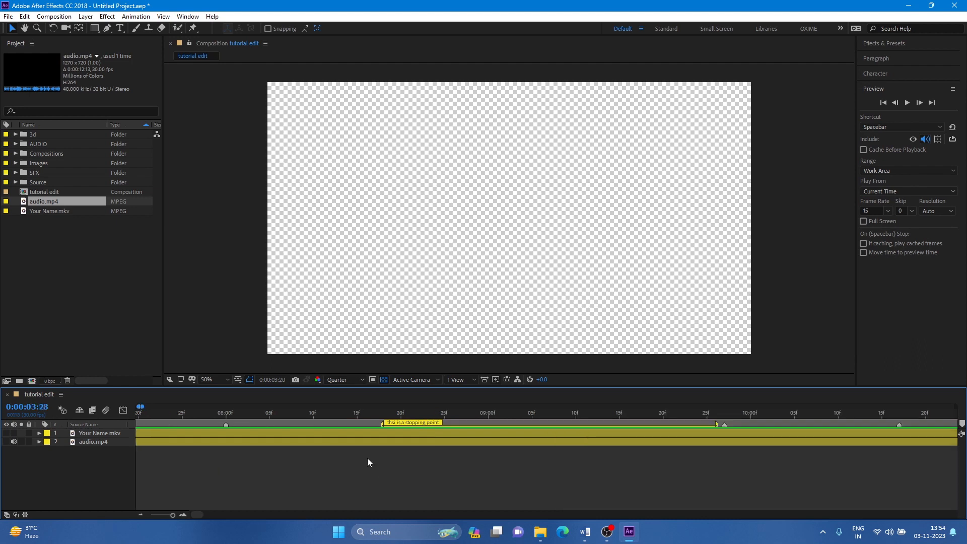
left_click_drag(379, 412, 241, 433)
left_click(141, 514)
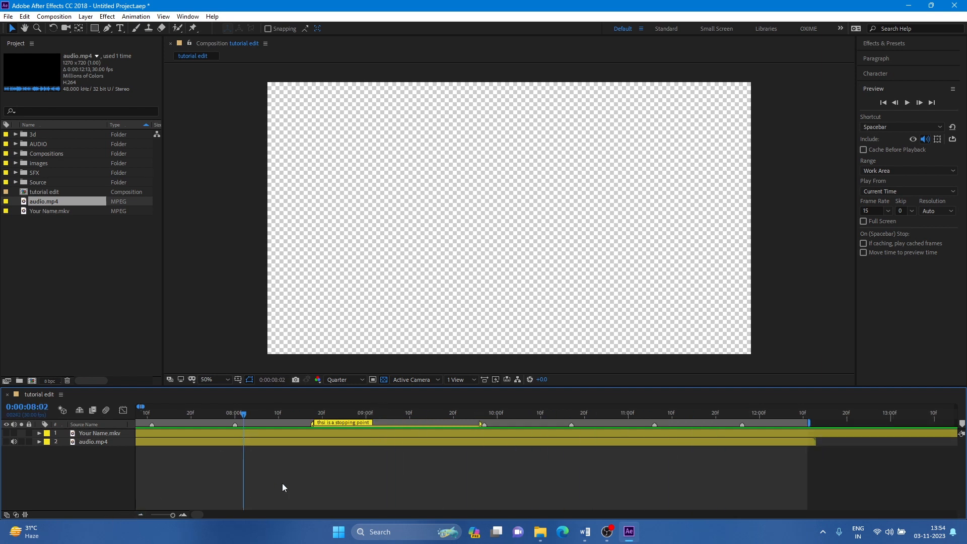
left_click(304, 412)
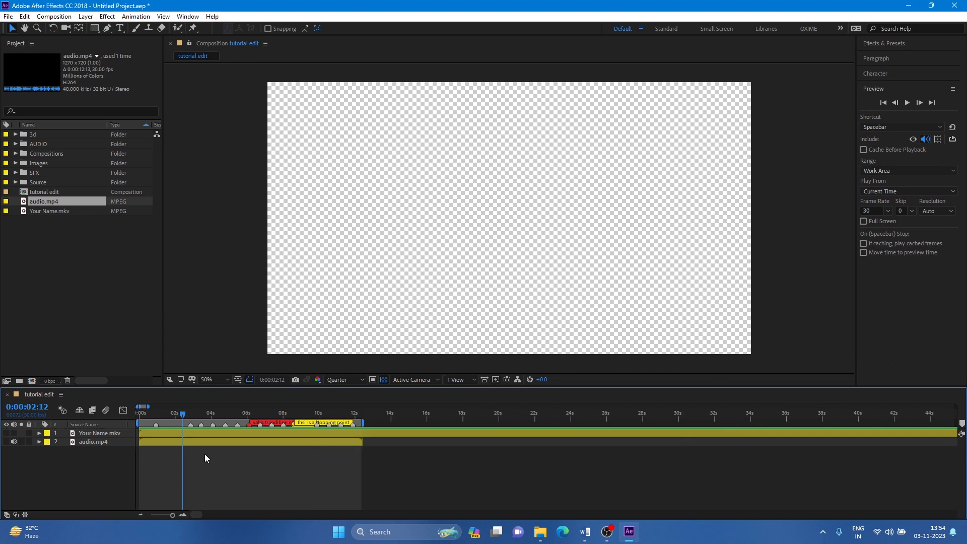
- Scrub the timeline and play the audio from 0:00:06:21 to check the beat markers, and confirm the open marker settings
scroll(210, 454, "up", 3)
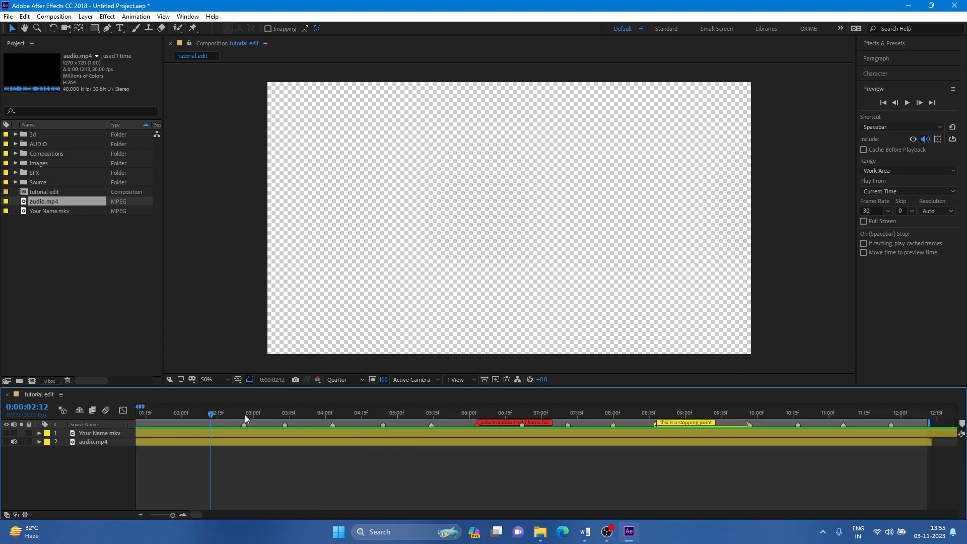
left_click_drag(242, 414, 231, 444)
key("space")
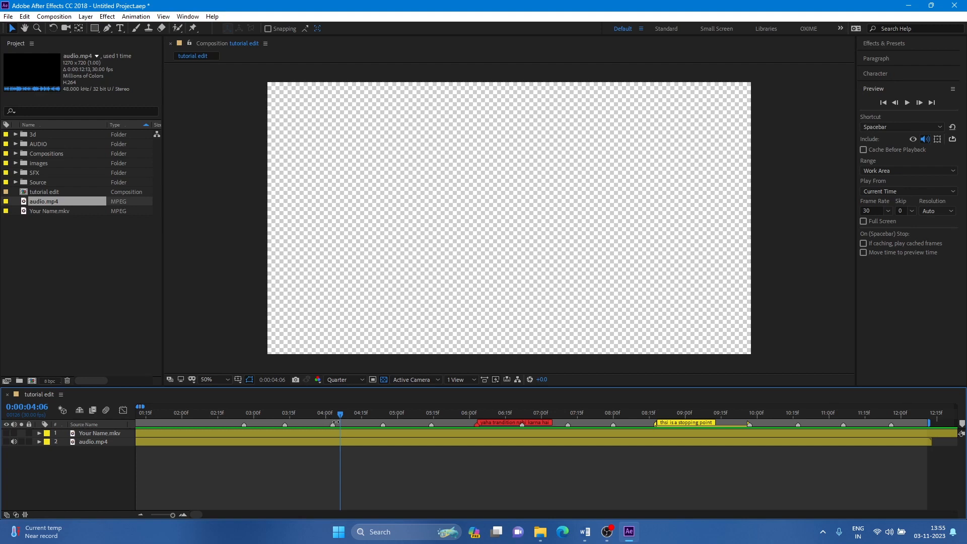
left_click_drag(598, 410, 653, 409)
left_click(519, 412)
key("space")
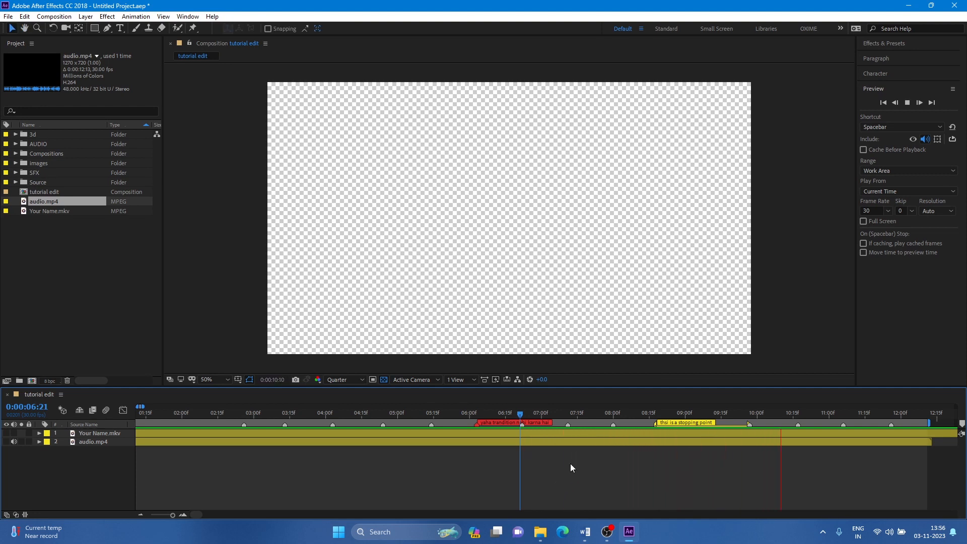
key("space")
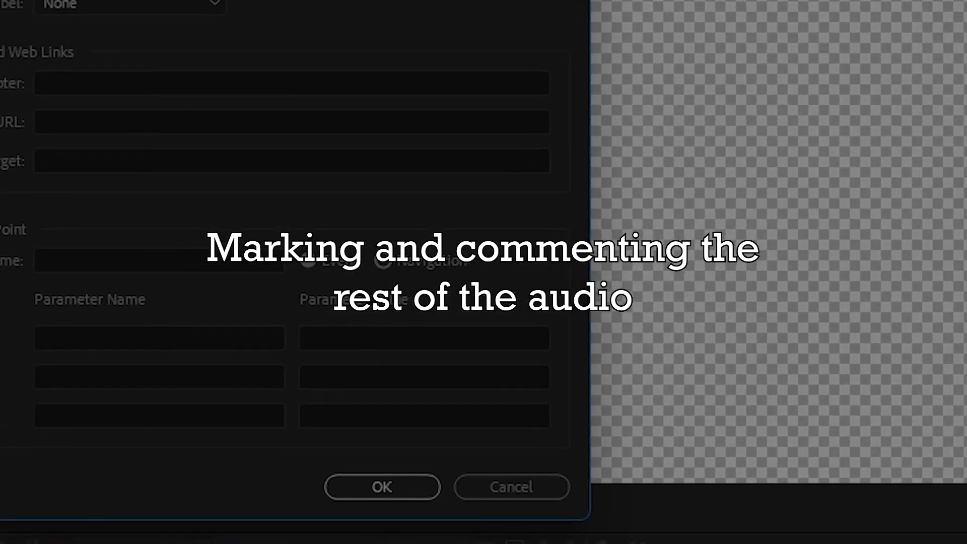
key("Return")
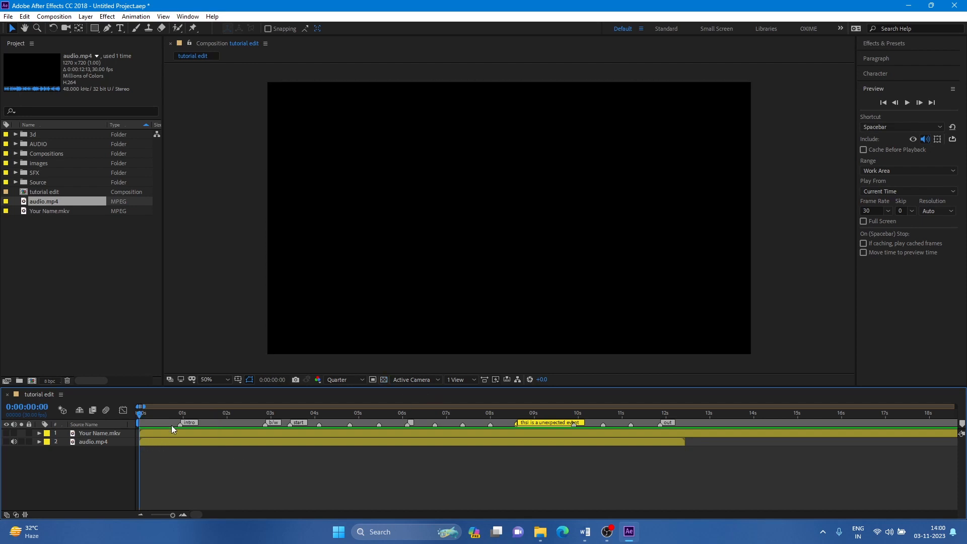
- Show the waveform of the audio.mp4 layer along the beat markers and collapse it again
left_click(162, 442)
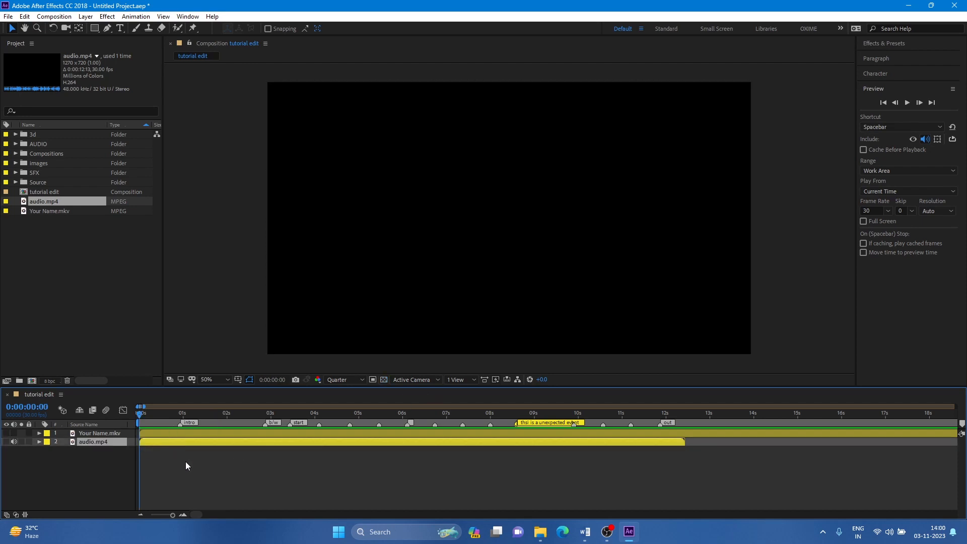
key("l")
key("l")
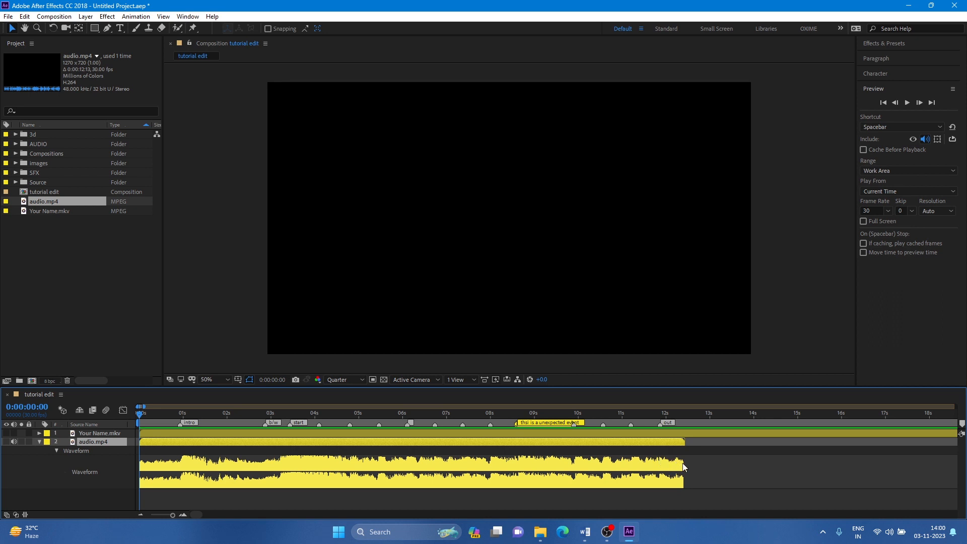
left_click(39, 442)
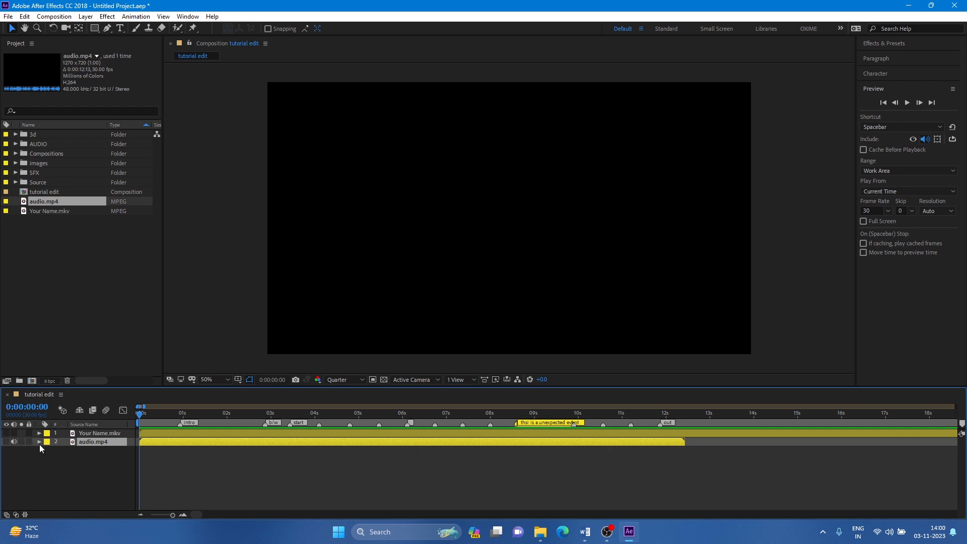
- Expand the Audio properties of the audio.mp4 layer and inspect its Audio Levels and Waveform entries
left_click(111, 455)
left_click(99, 442)
key("l")
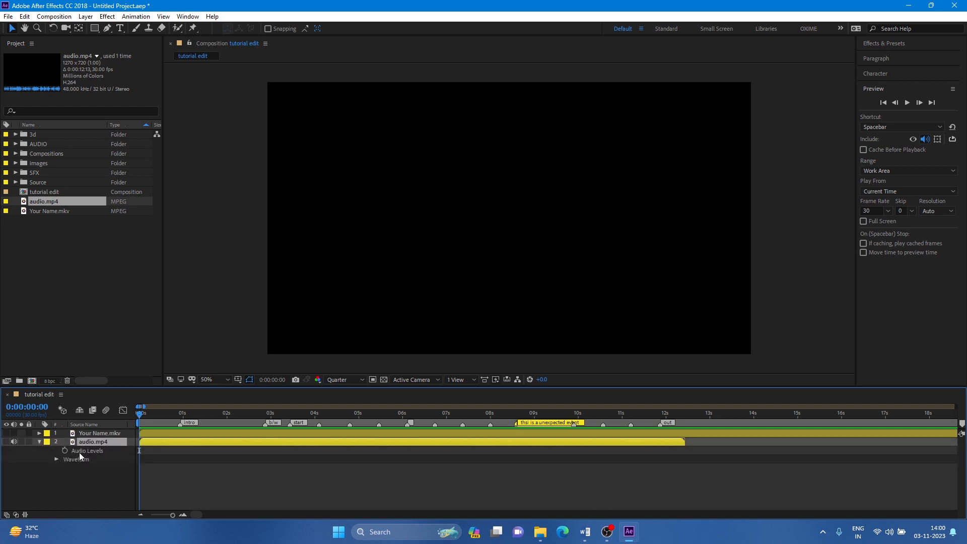
left_click(40, 442)
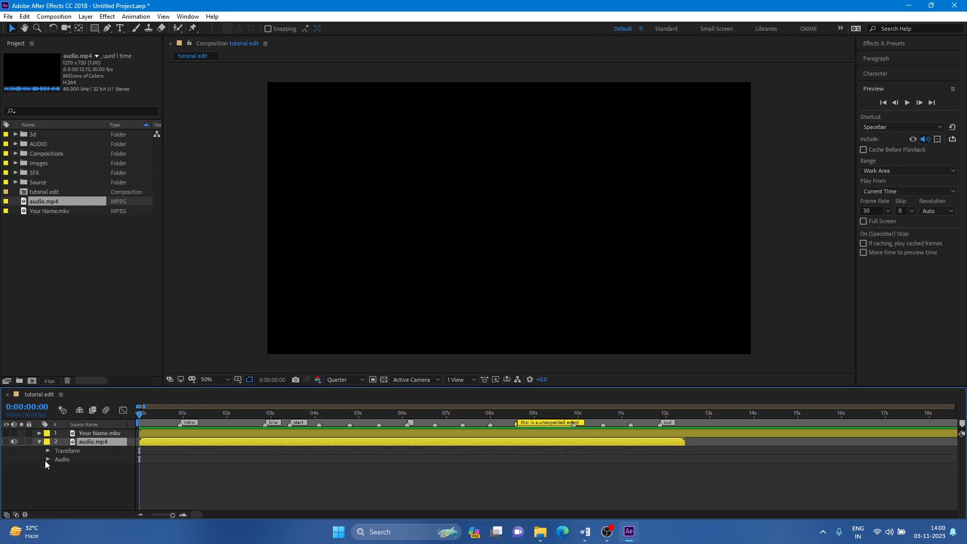
left_click(45, 460)
left_click(79, 468)
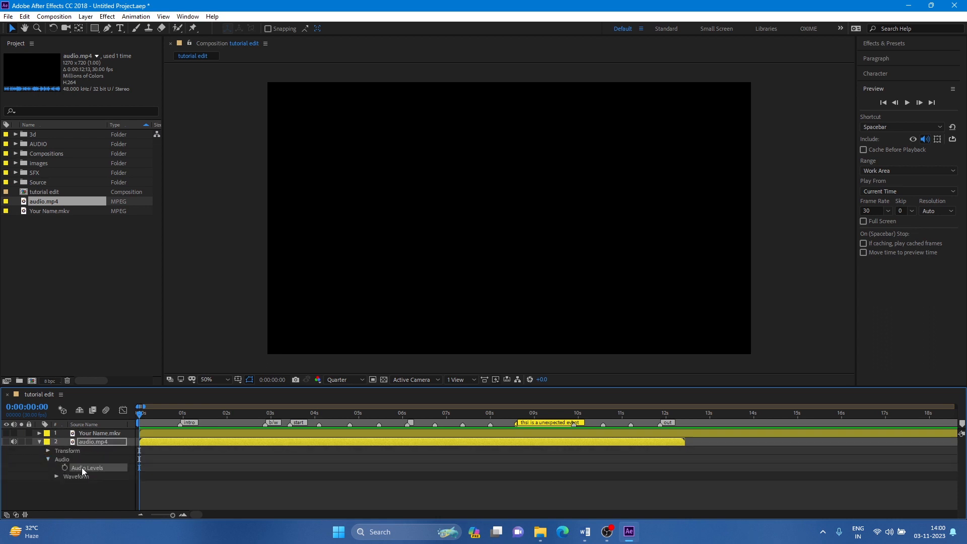
left_click(56, 477)
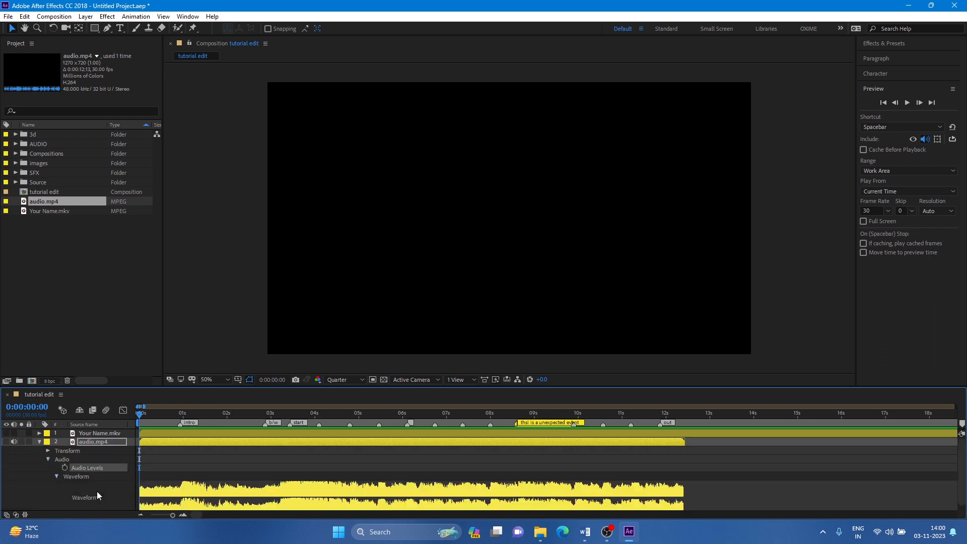
left_click(56, 473)
- Show the layer switches with the property values and add an Audio Levels keyframe on audio.mp4 at 0:00:01:14
left_click(181, 514)
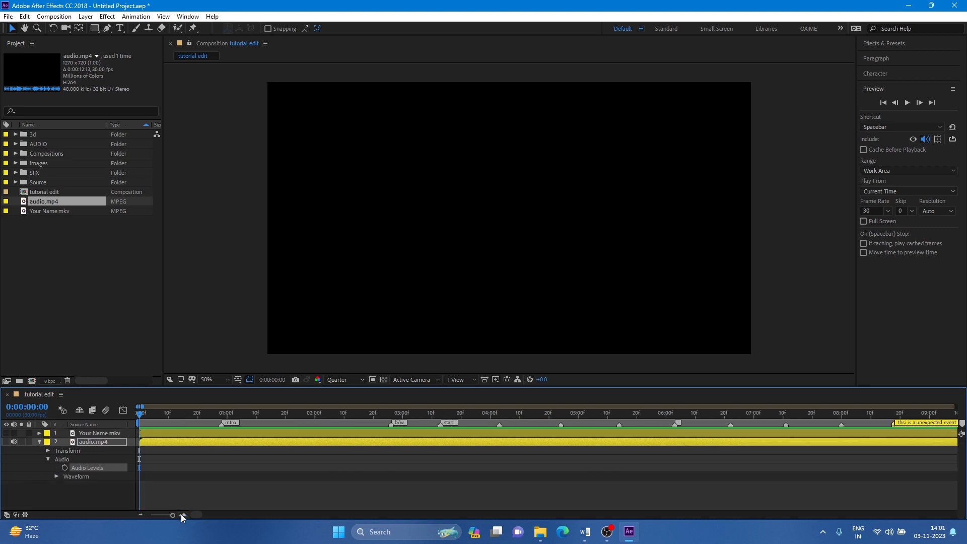
left_click(83, 488)
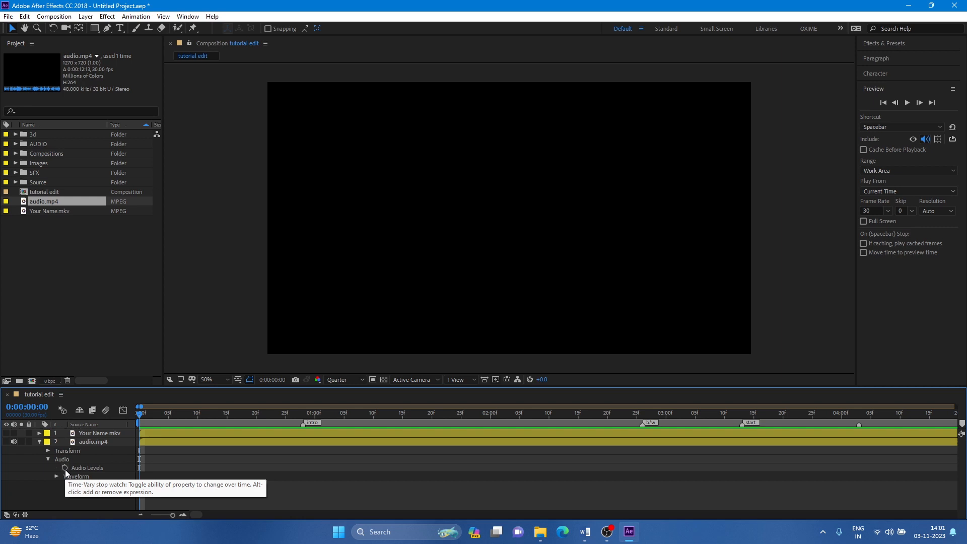
left_click(91, 469)
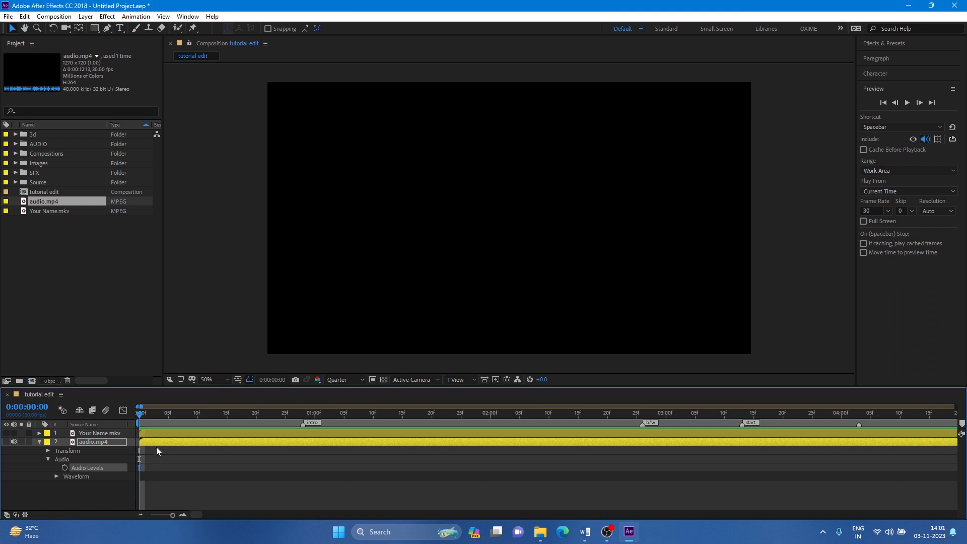
left_click_drag(162, 413, 398, 414)
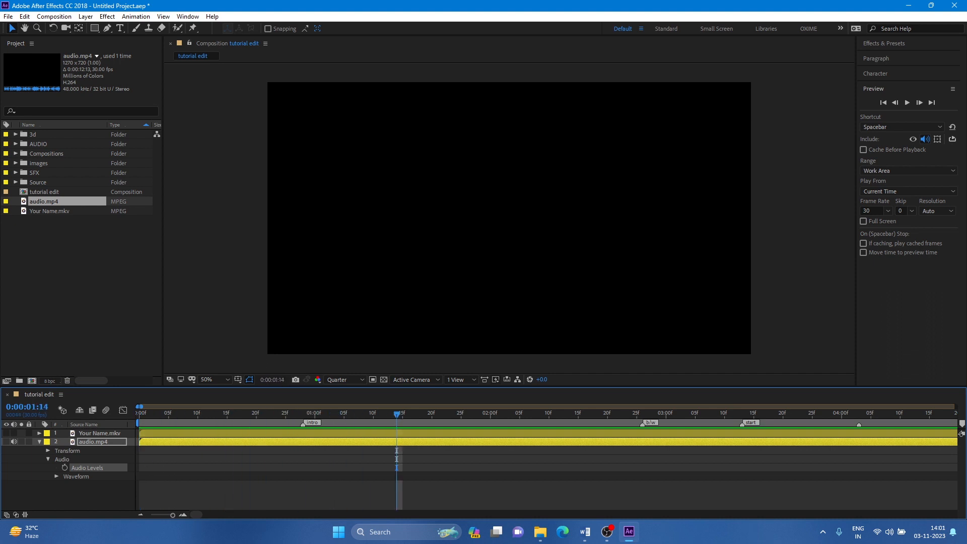
left_click(56, 467)
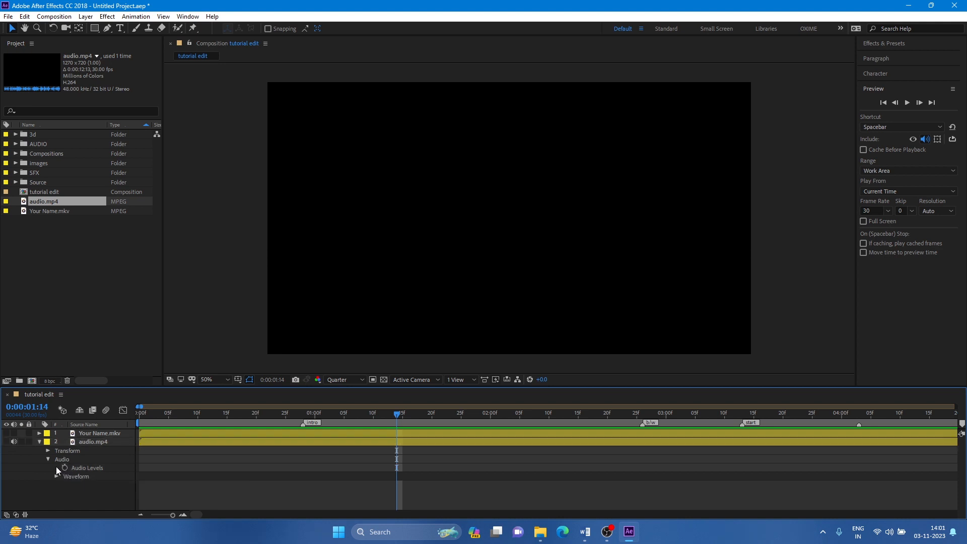
left_click(6, 515)
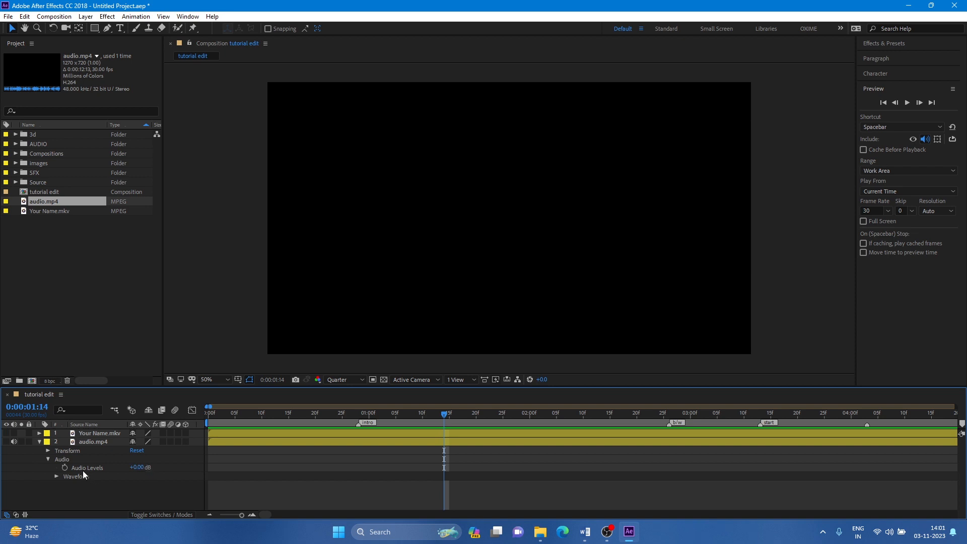
left_click(65, 467)
- Scrub away from the Audio Levels keyframe and return to it at 0:00:01:14
left_click_drag(446, 413, 466, 413)
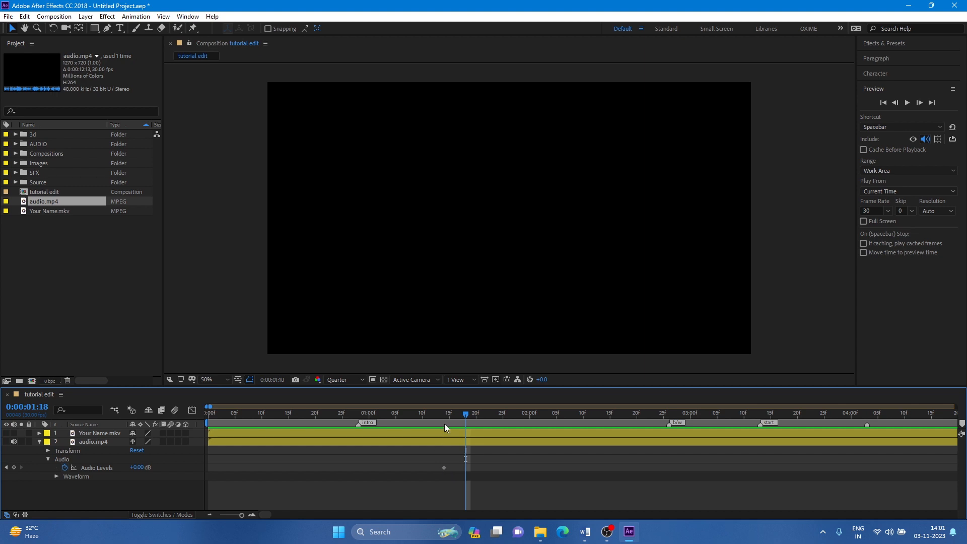
left_click(440, 442)
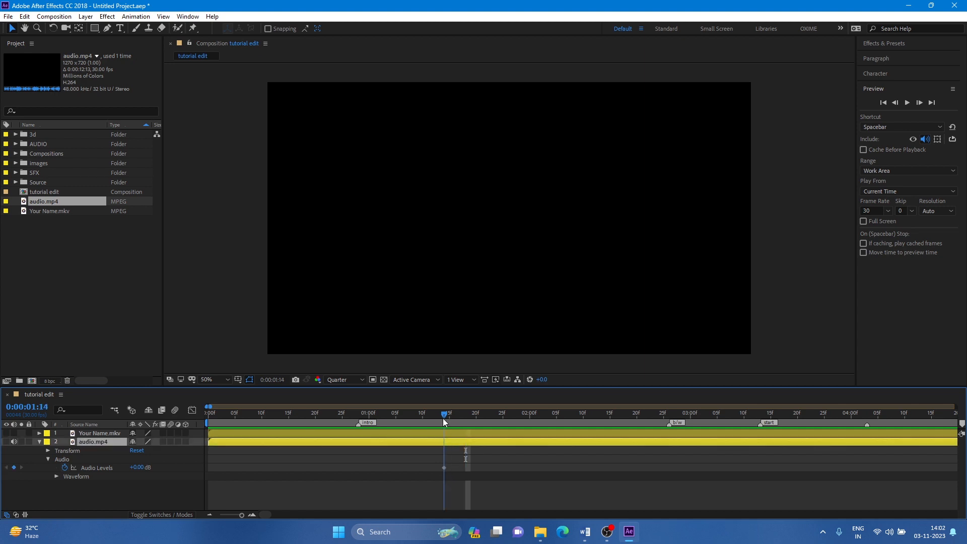
left_click_drag(392, 416, 603, 424)
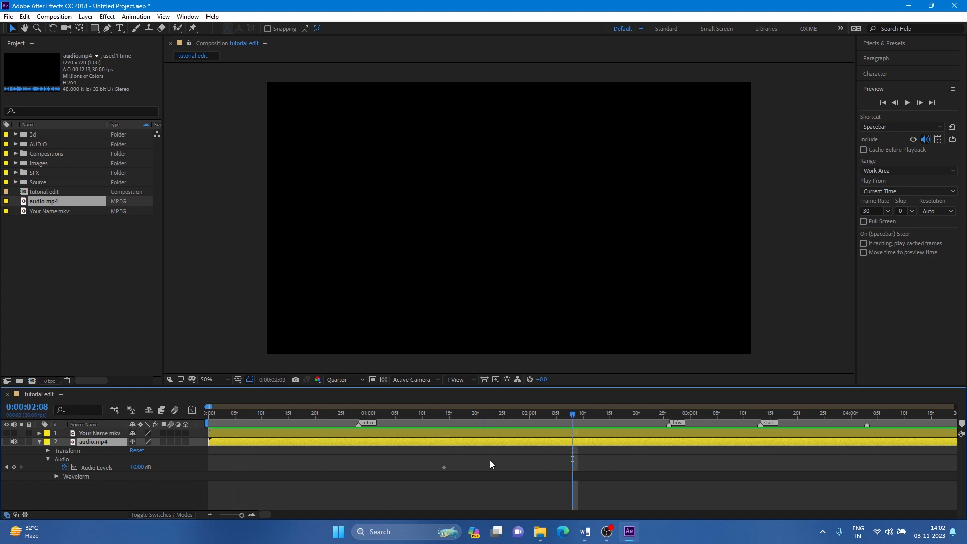
key("j")
left_click(444, 467)
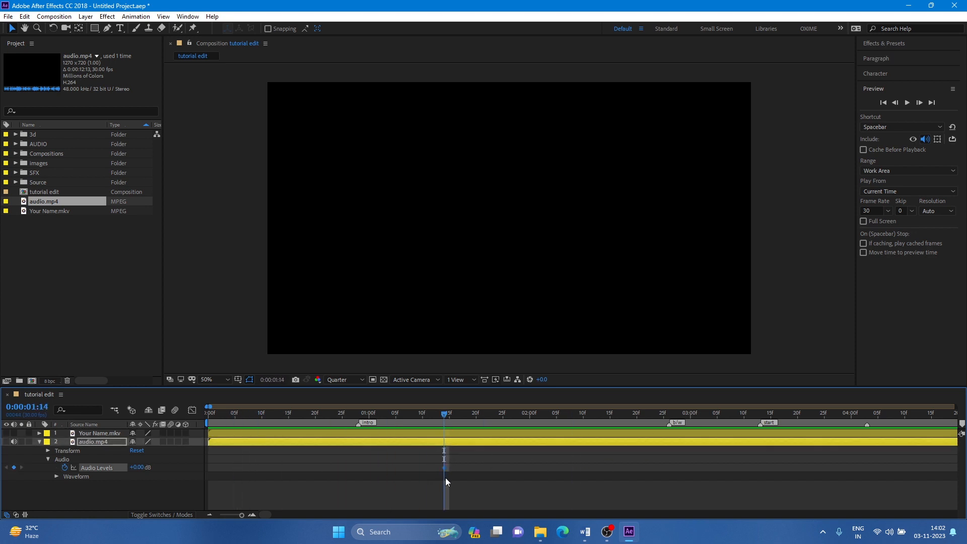
- Move the Audio Levels keyframe to the intro marker at 0:00:00:28 and bring the playhead there
left_click(147, 479)
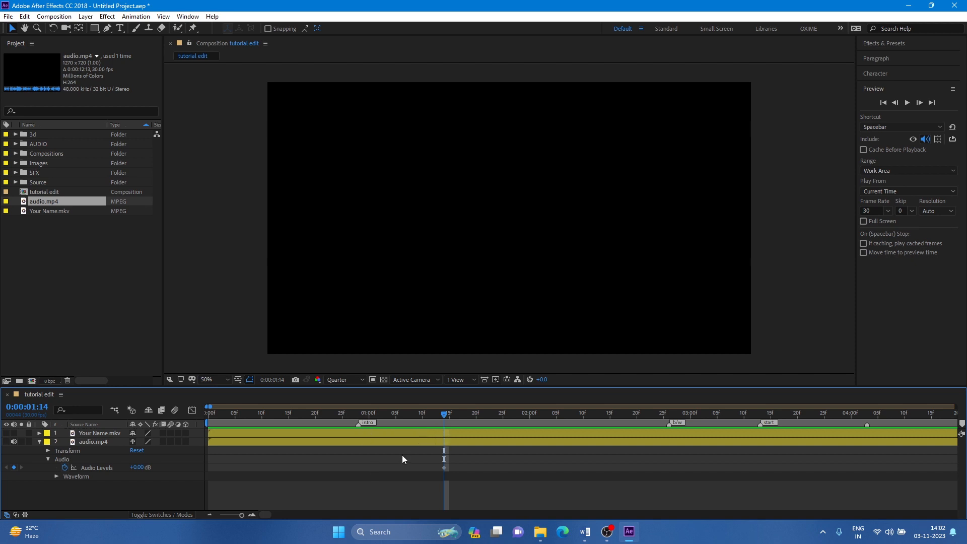
left_click_drag(442, 470, 357, 476)
left_click(358, 414)
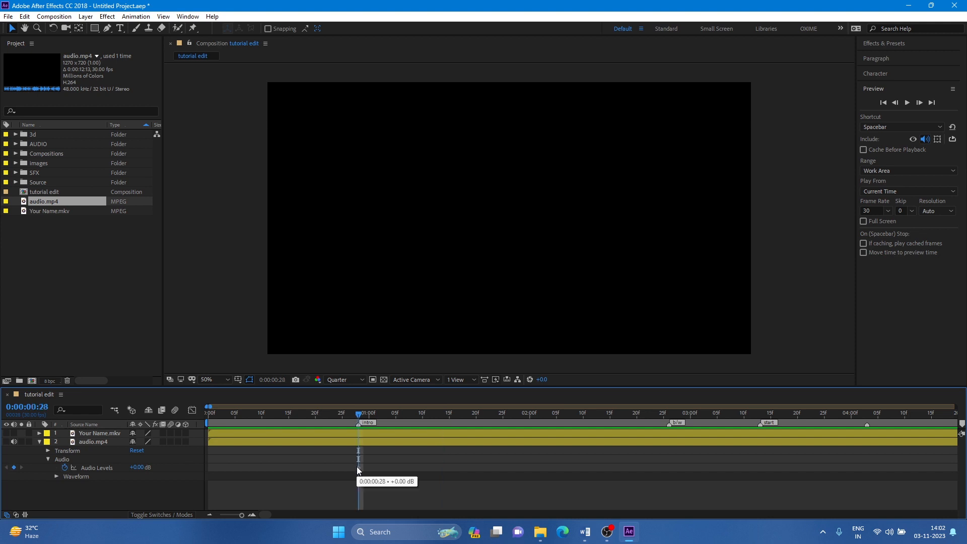
- Add an Audio Levels keyframe of -20 dB at 0:00:00:00 on the audio.mp4 layer
left_click_drag(348, 415, 206, 418)
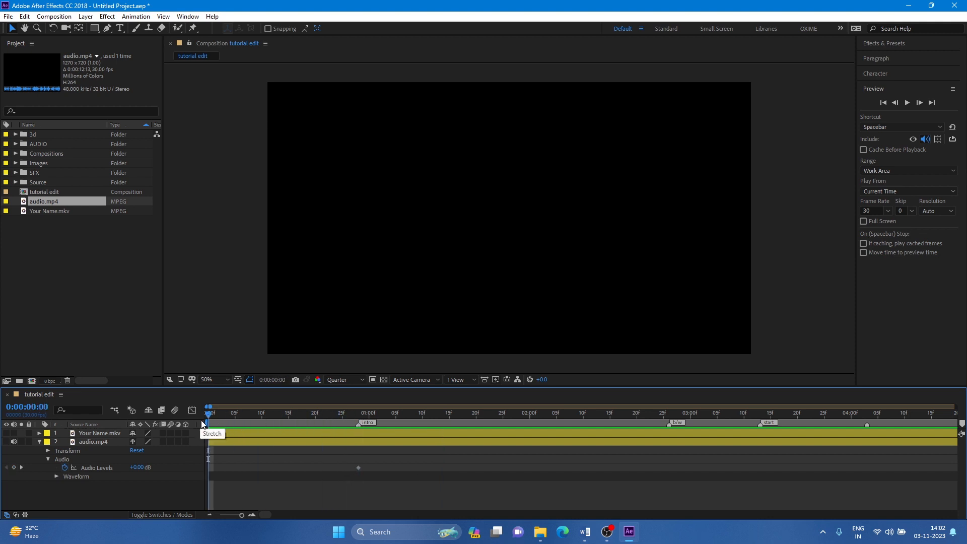
left_click(138, 467)
type("-20")
key("Return")
left_click(210, 468)
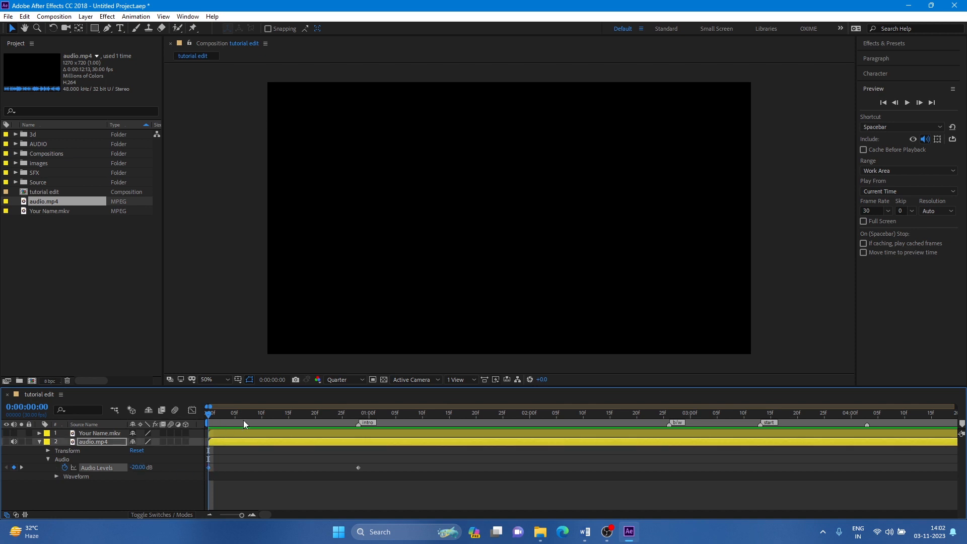
- Check the Audio Levels values at the 0:00:00:28 and 0:00:00:00 keyframes
left_click(355, 417)
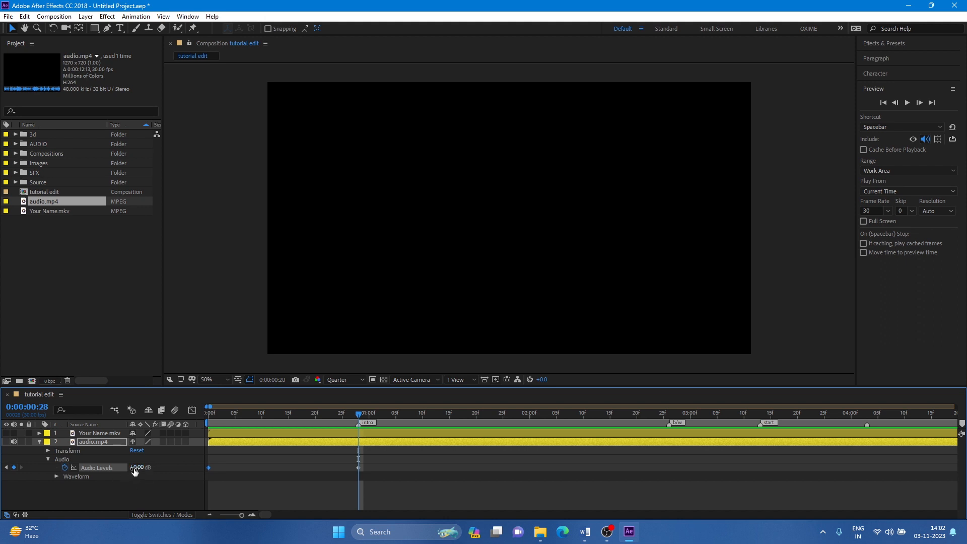
left_click(225, 446)
mouse_move(212, 417)
left_mouse_down()
mouse_move(354, 422)
mouse_move(208, 428)
left_mouse_up()
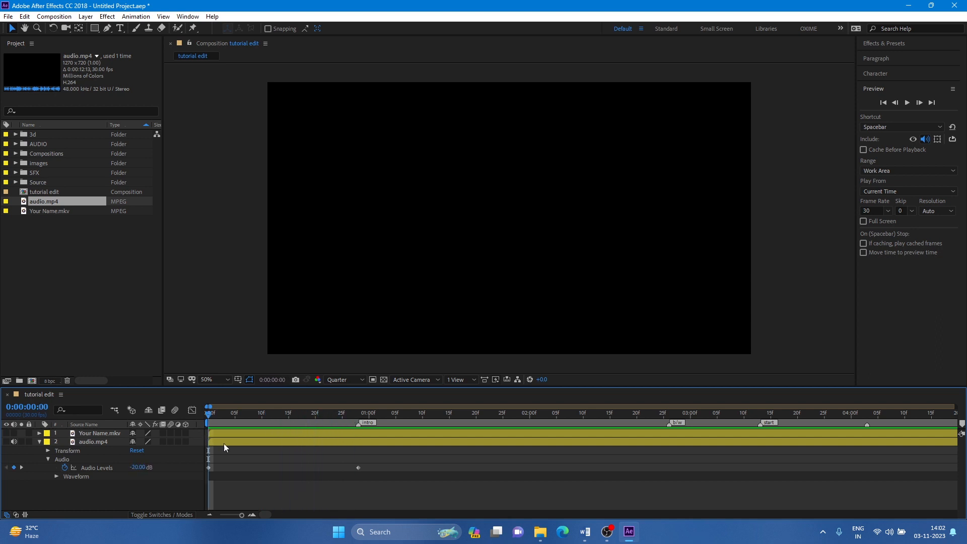
left_click(208, 468)
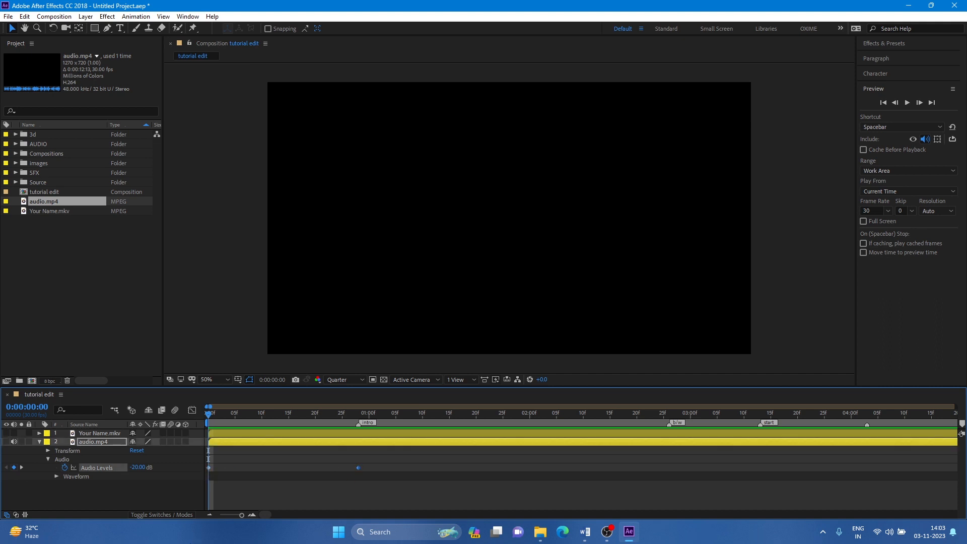
- Play the audio from 0:00:00:00 with the whole audio.mp4 layer in view to check the volume fade-in
left_click_drag(362, 413, 102, 426)
left_click(210, 515)
left_click(211, 515)
left_click(211, 514)
left_click(309, 477)
key("space")
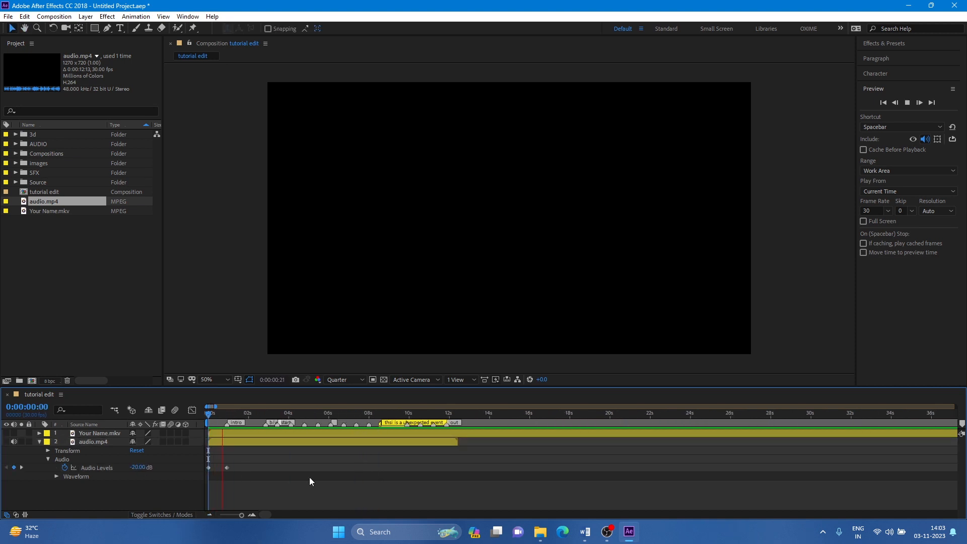
key("space")
- Examine the Audio Levels fade-in curve in the Graph Editor and enlarge the timeline area
left_click(252, 514)
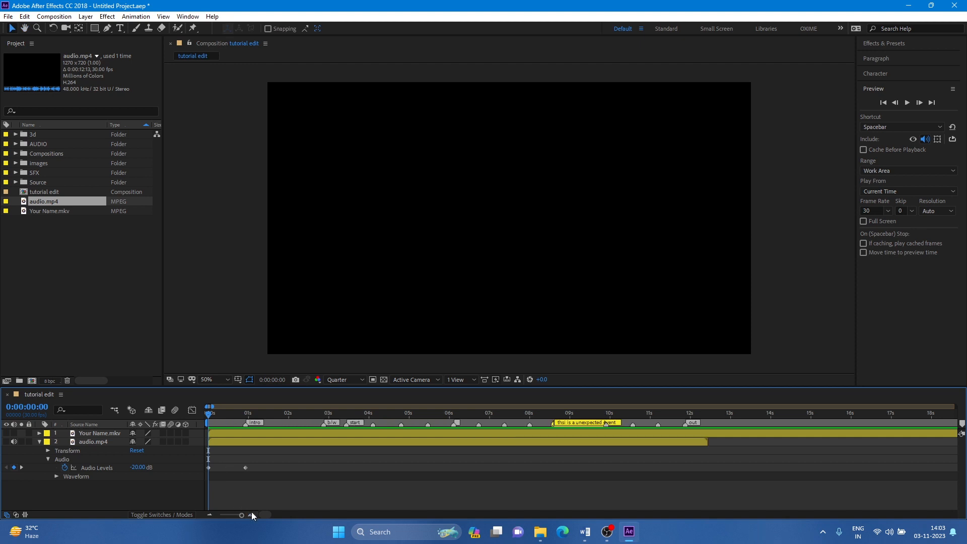
left_click(252, 514)
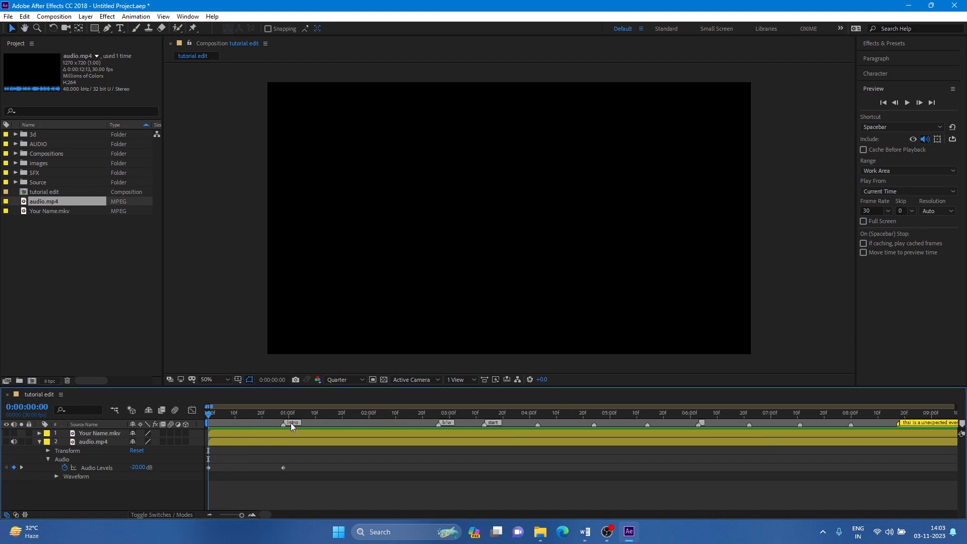
left_click(104, 467)
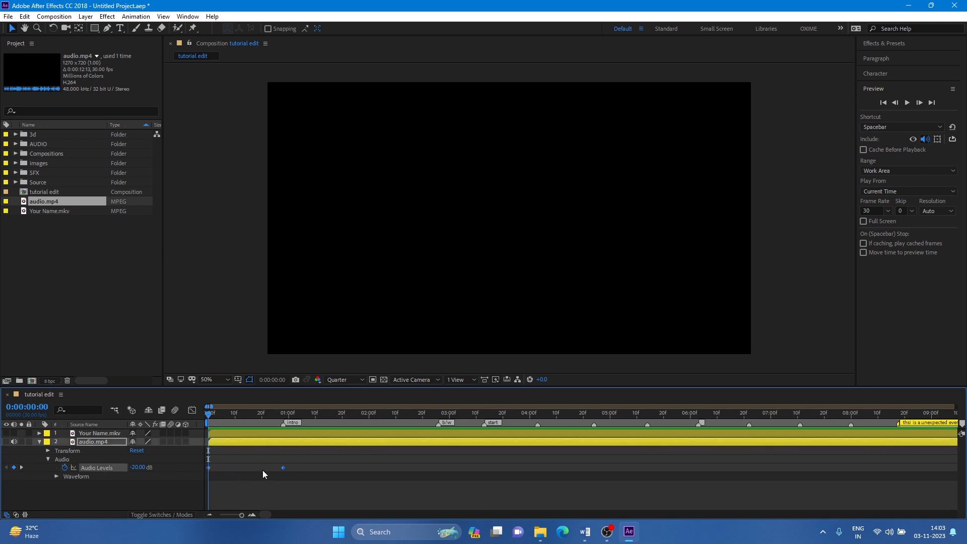
left_click(192, 409)
left_click_drag(246, 386, 247, 314)
- Add an Audio Levels keyframe of 0 dB on the audio.mp4 layer at the out marker, 0:00:11:26
key("equal")
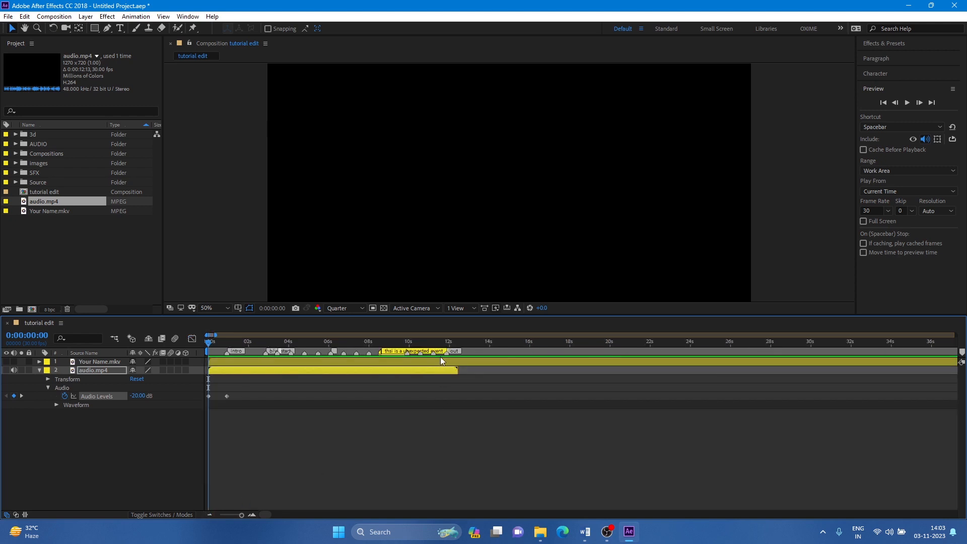
left_click_drag(443, 343, 446, 341)
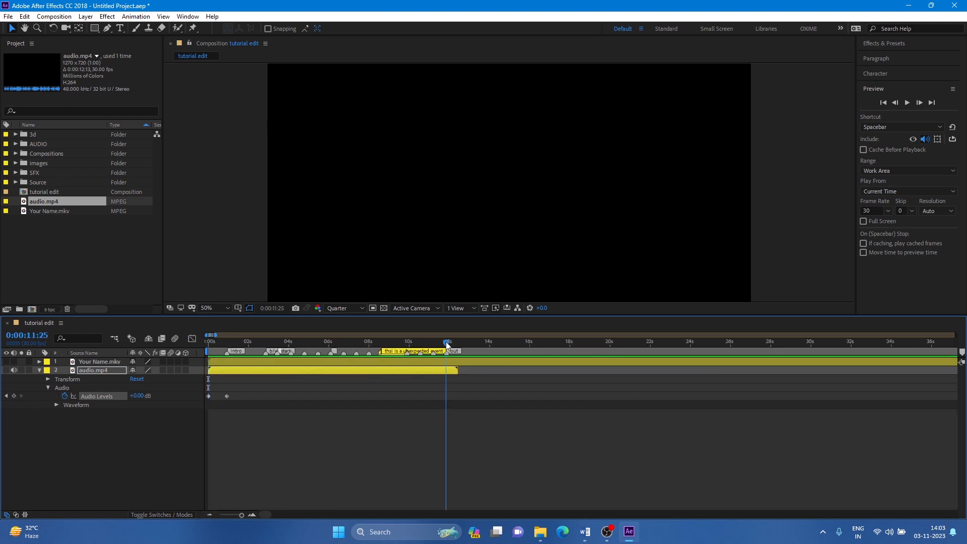
left_click(253, 514)
left_click(253, 515)
left_click(253, 515)
left_click(252, 515)
left_click(455, 342)
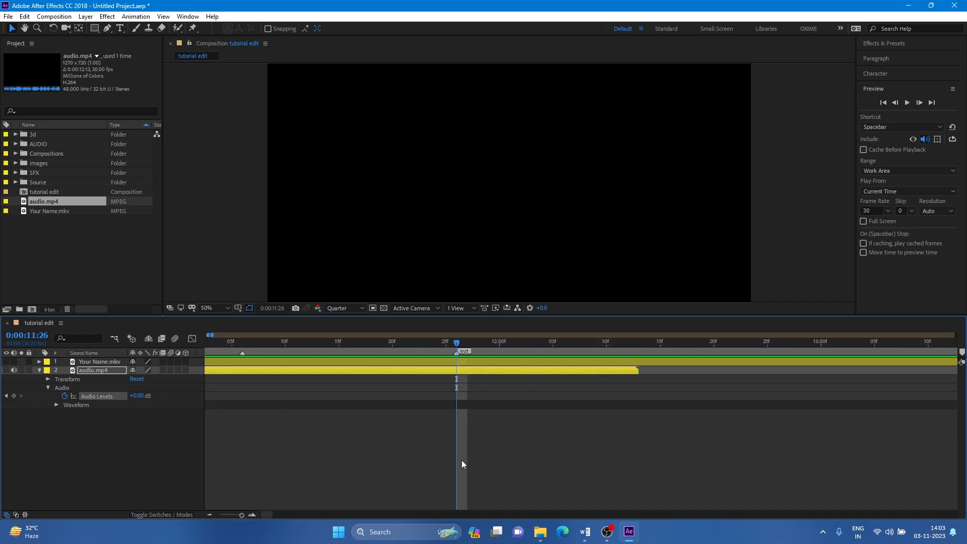
left_click(492, 442)
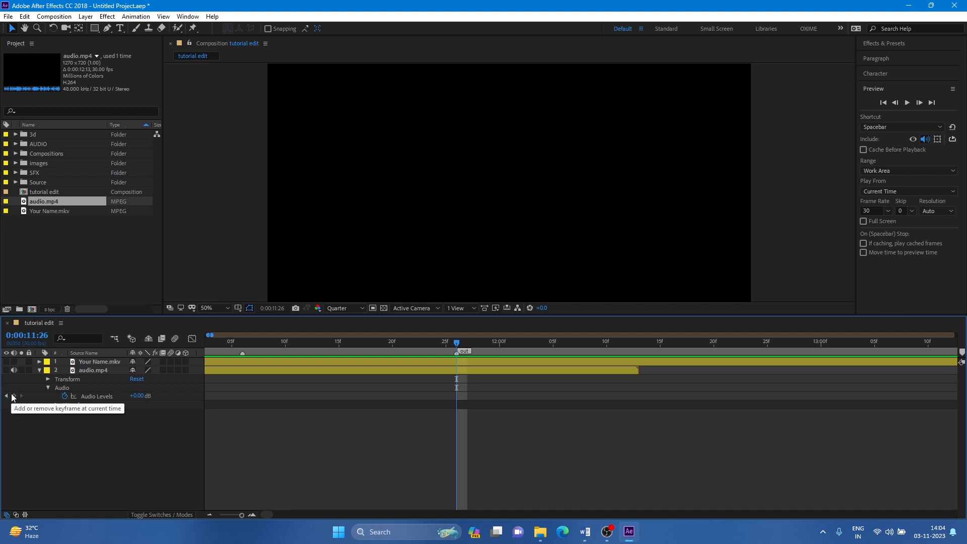
left_click(14, 396)
left_click(507, 432)
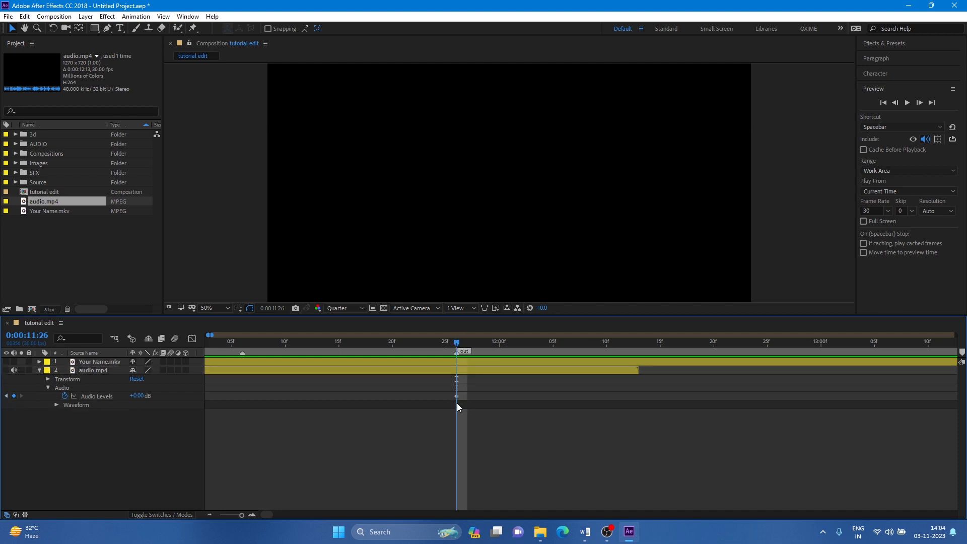
left_click(14, 397)
left_click(14, 396)
left_click(416, 418)
- Add an Audio Levels keyframe of -20 dB at the end of the audio.mp4 layer, 0:00:12:13
left_click_drag(554, 344, 629, 346)
key("Page_Down")
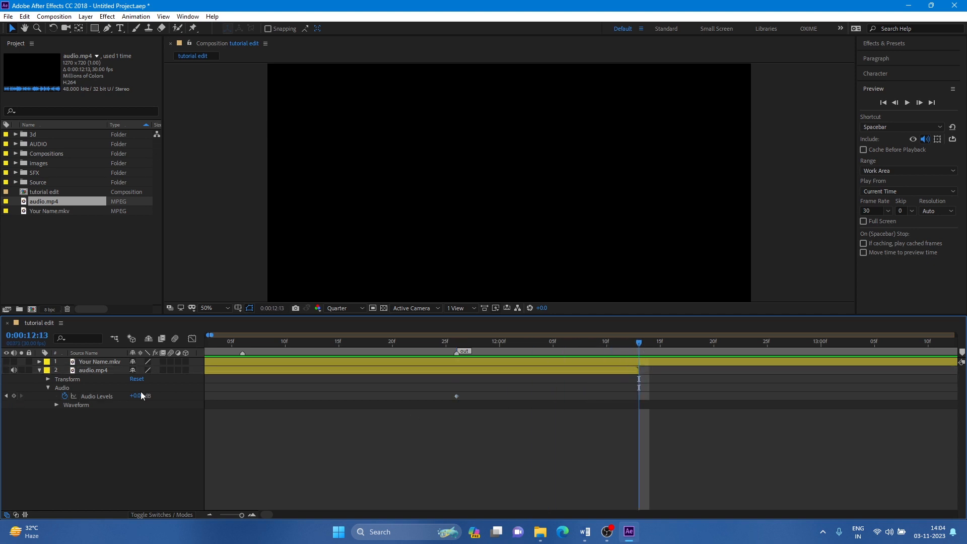
left_click_drag(139, 396, 139, 405)
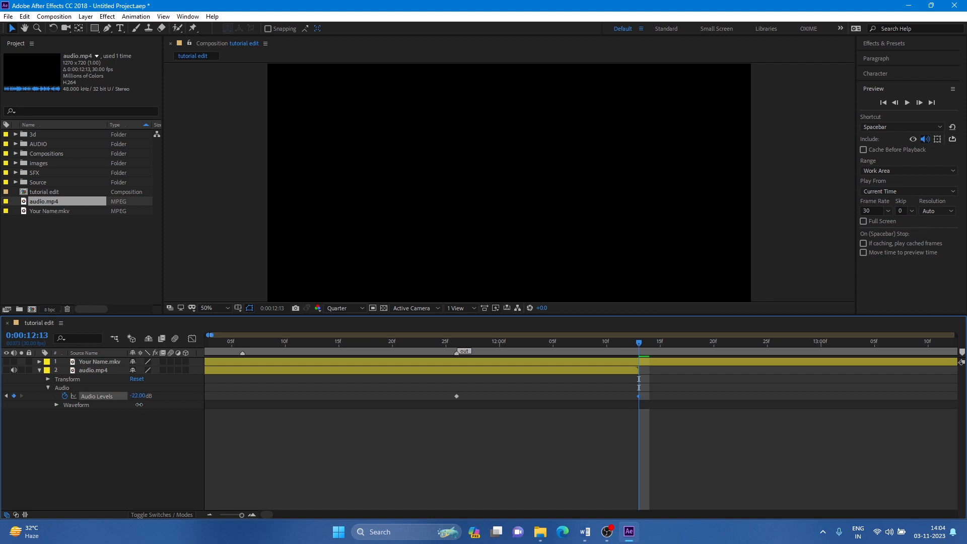
left_click(456, 396)
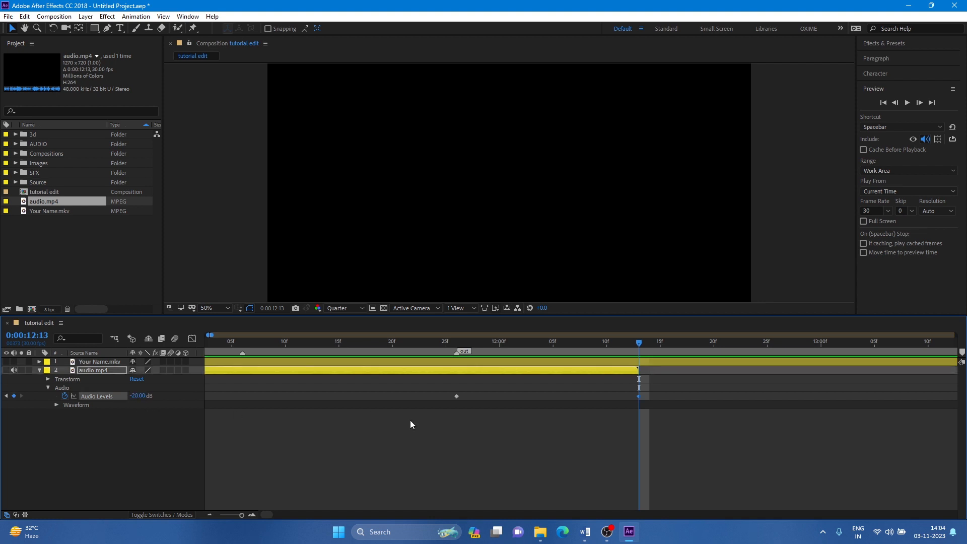
left_click(411, 420)
- Check the volume fade-out after the out marker and examine the complete Audio Levels curve in the Graph Editor
left_click(458, 344)
left_click_drag(458, 344, 616, 352)
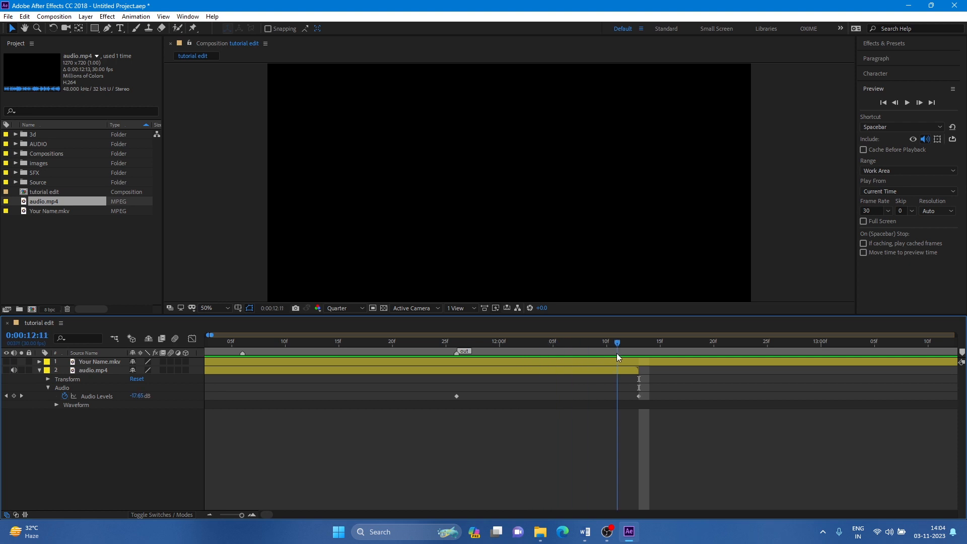
left_click(208, 515)
left_click(208, 515)
left_click(208, 515)
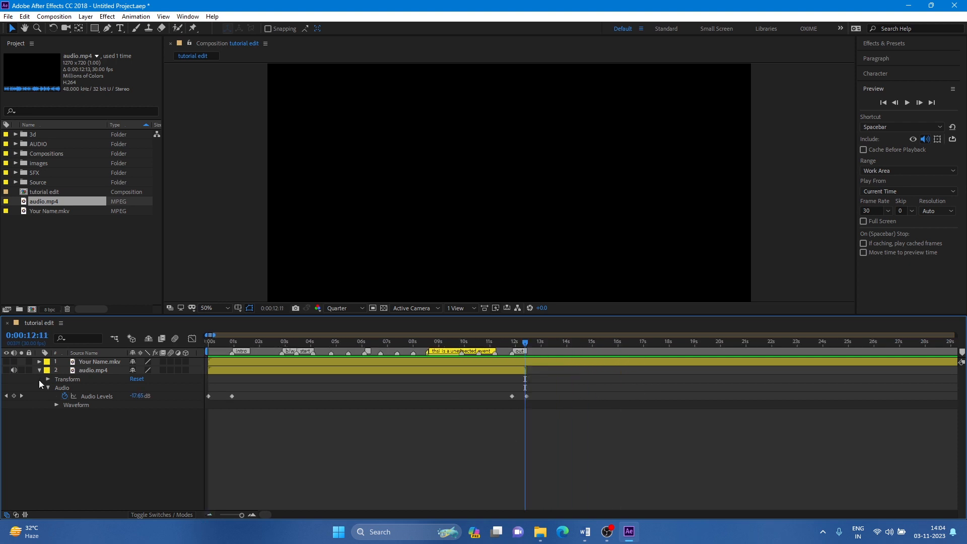
left_click(94, 394)
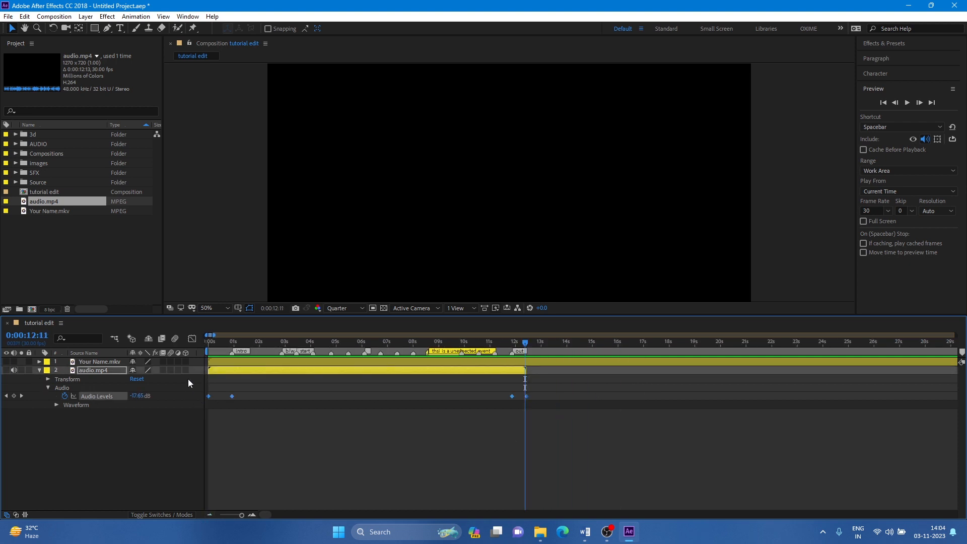
left_click(193, 337)
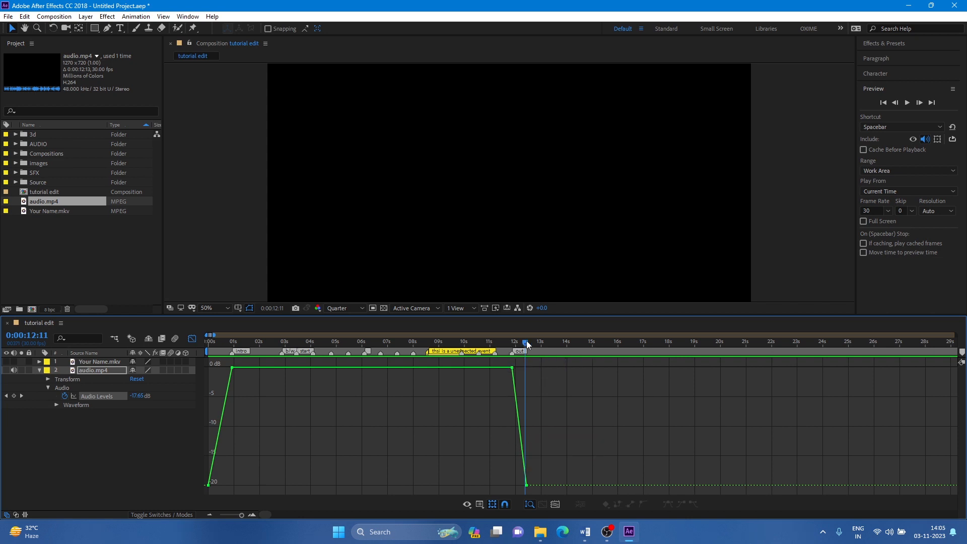
- Set the work area to end at 0:00:12:21, just past the audio, and preview it
left_click_drag(526, 341, 533, 344)
key("n")
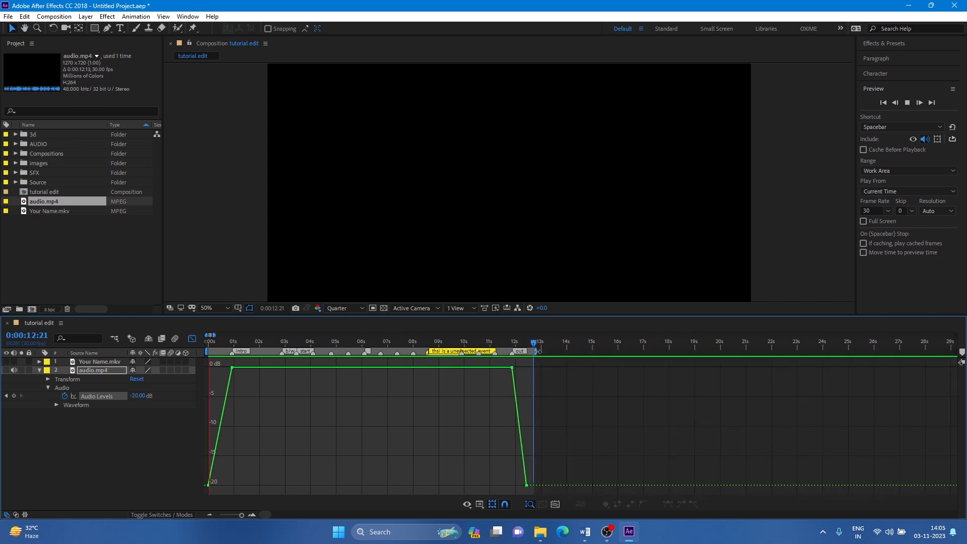
key("space")
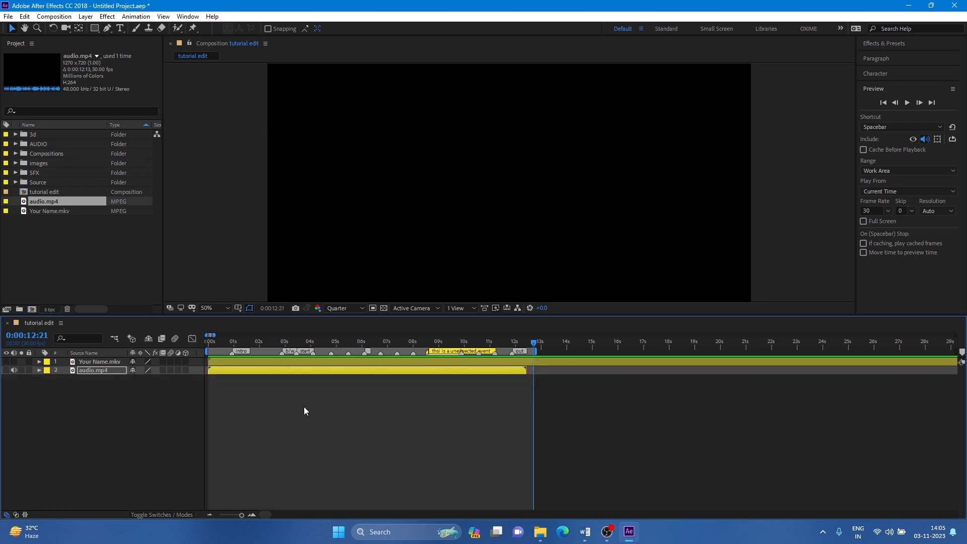
- Make the Your Name.mkv layer visible and inspect its Scale and Rotation properties
left_click(307, 364)
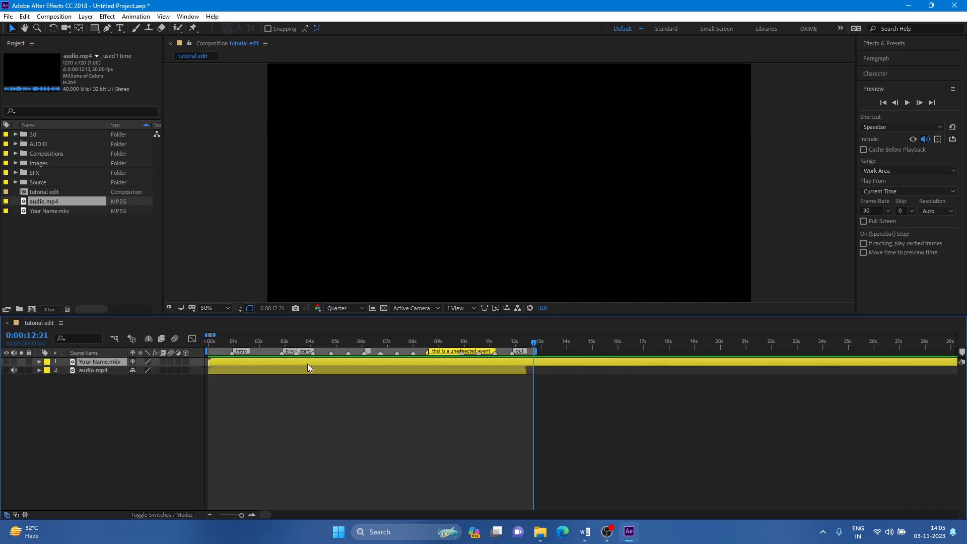
left_click(6, 361)
scroll(380, 180, "down", 2)
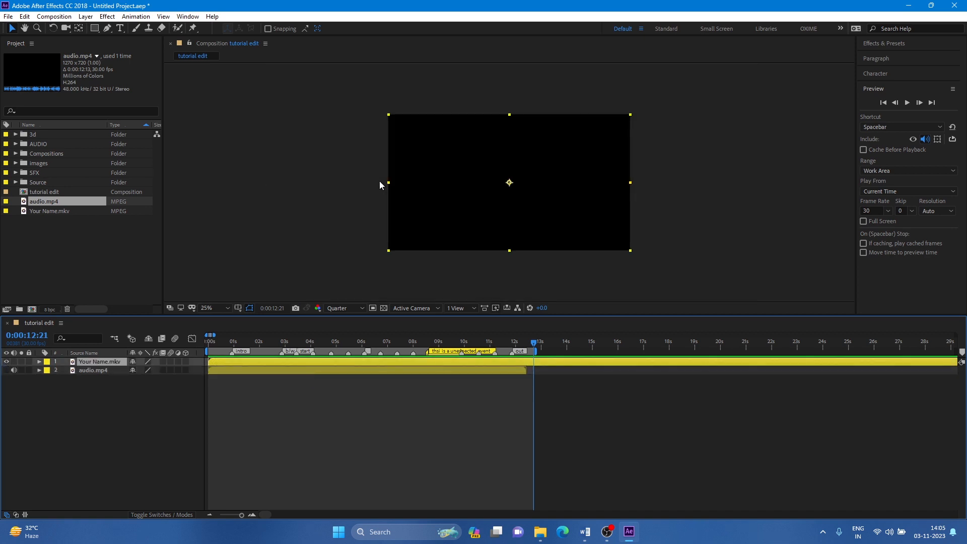
key("s")
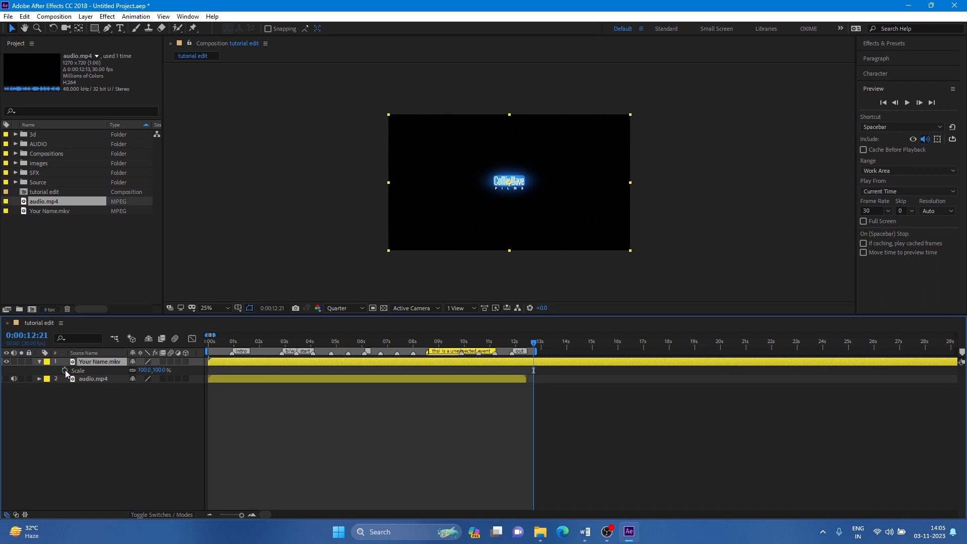
key("s")
key("r")
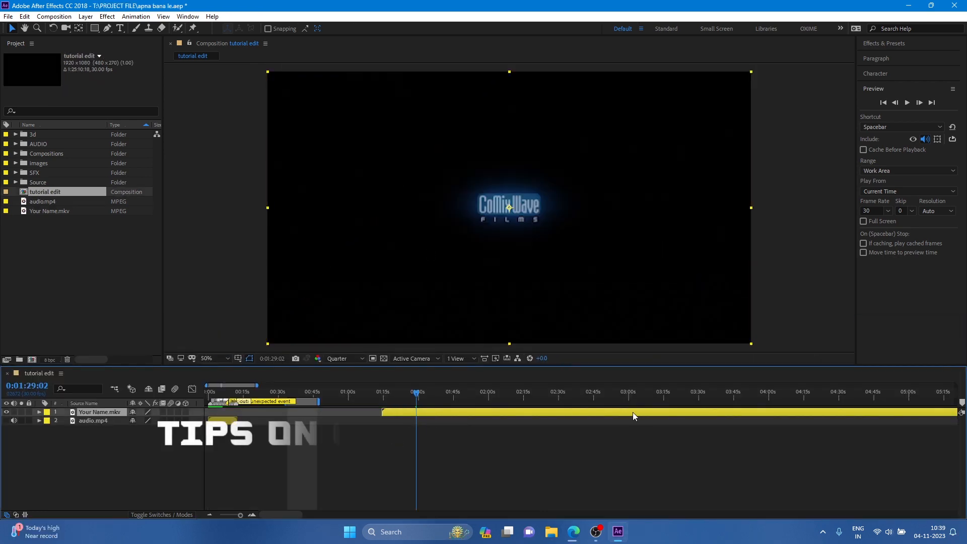
- Slide the Your Name.mkv layer to a different scene and split it at 0:01:29:02
mouse_move(633, 413)
left_mouse_down()
mouse_move(503, 416)
mouse_move(628, 430)
left_mouse_up()
scroll(399, 414, "up", 2)
scroll(434, 415, "down", 1)
key("ctrl+shift+d")
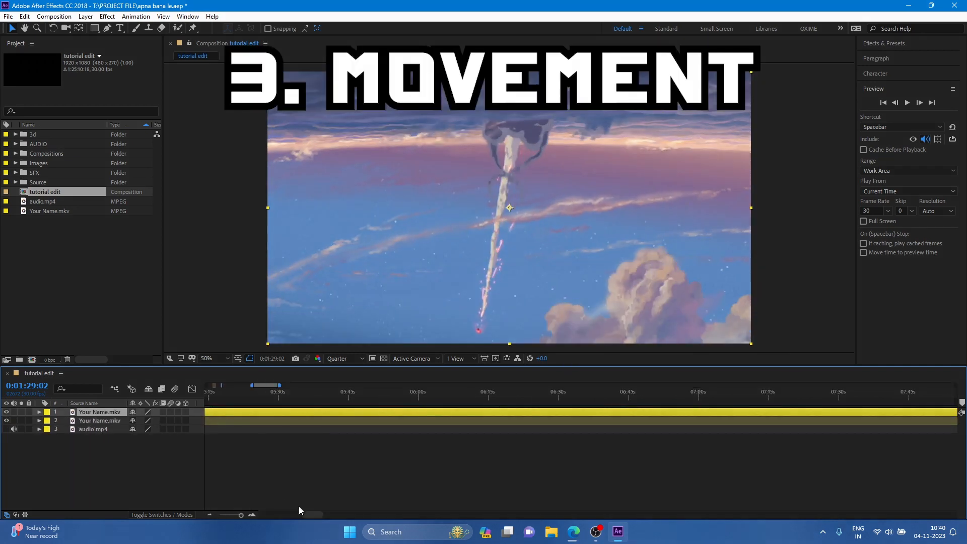
- Split the top Your Name.mkv layer five times at 0:01:32:14 to separate scenes with movement
scroll(297, 483, "left", 5)
left_click(214, 398)
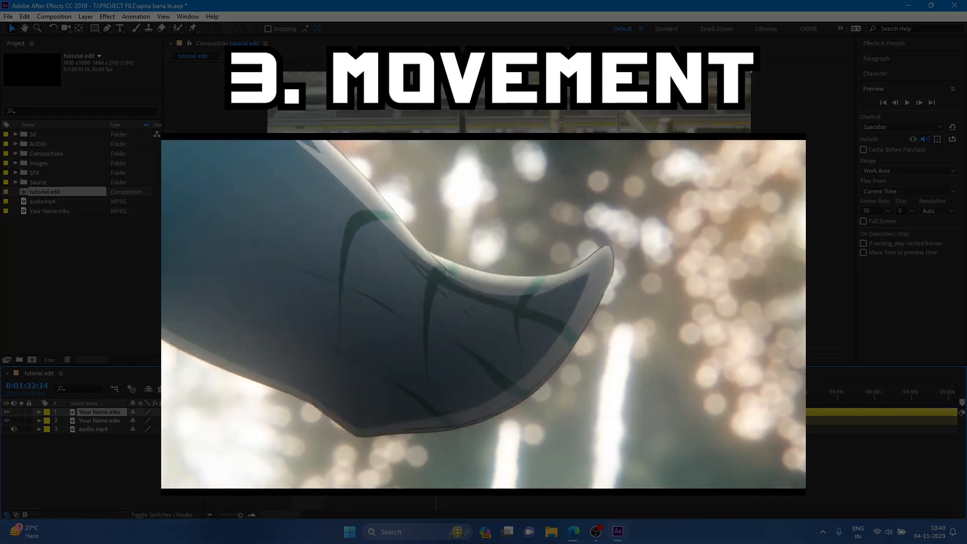
scroll(302, 483, "up", 2)
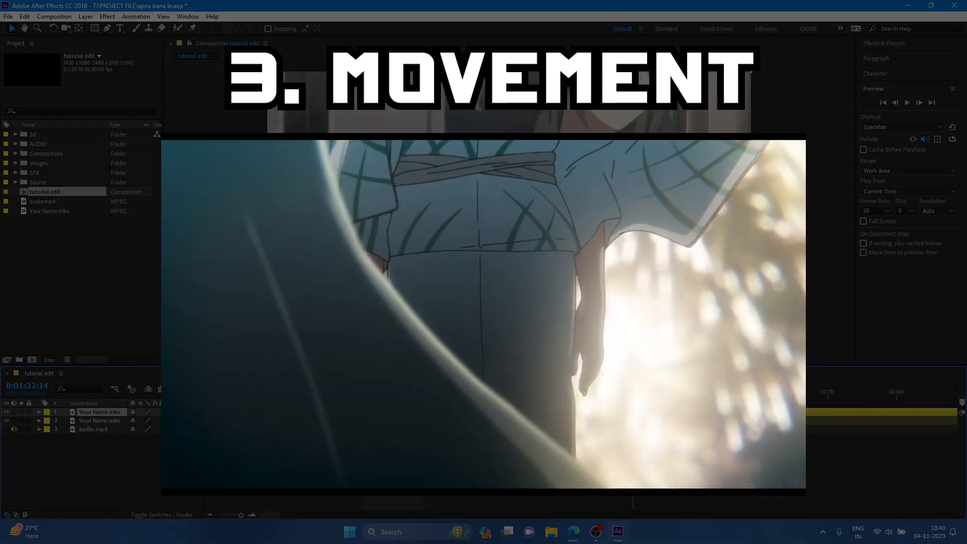
key("ctrl+shift+d")
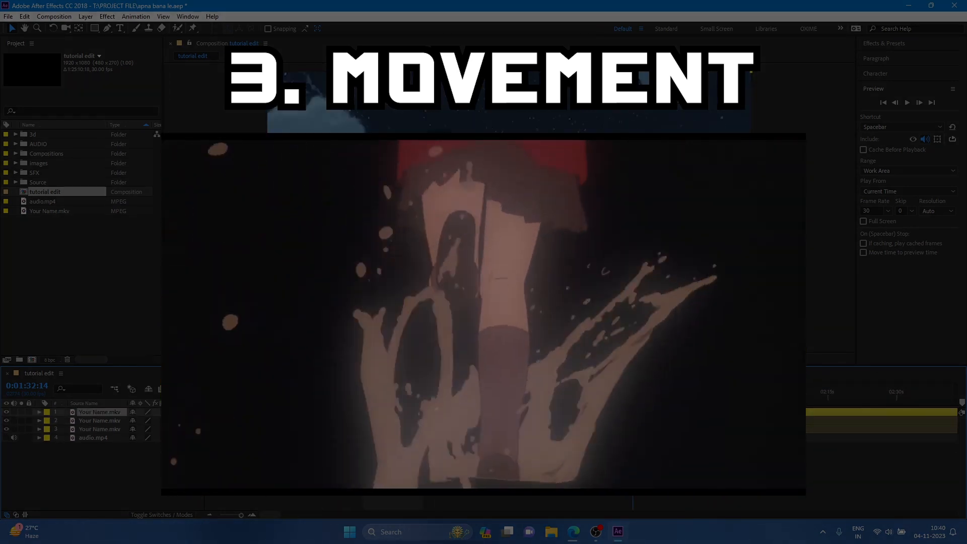
key("ctrl+shift+d")
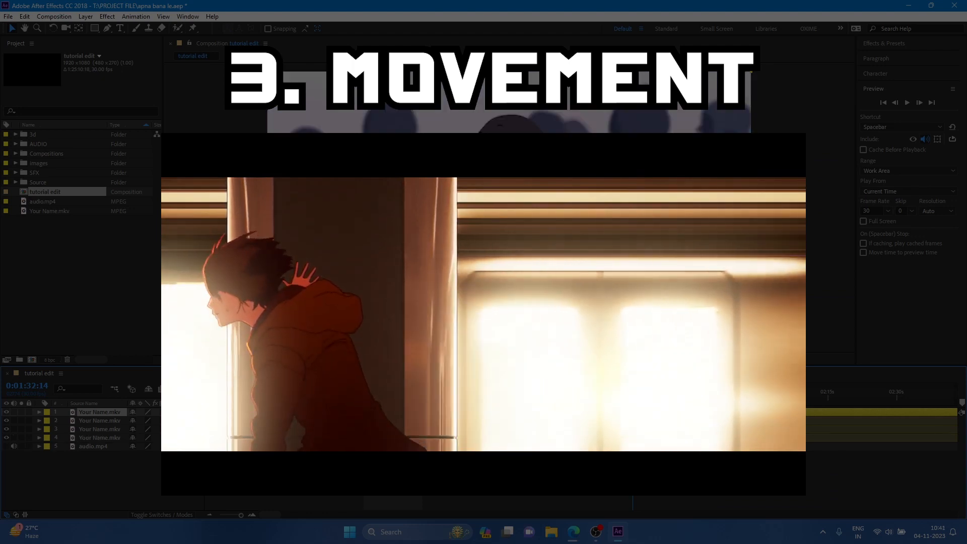
key("ctrl+shift+d")
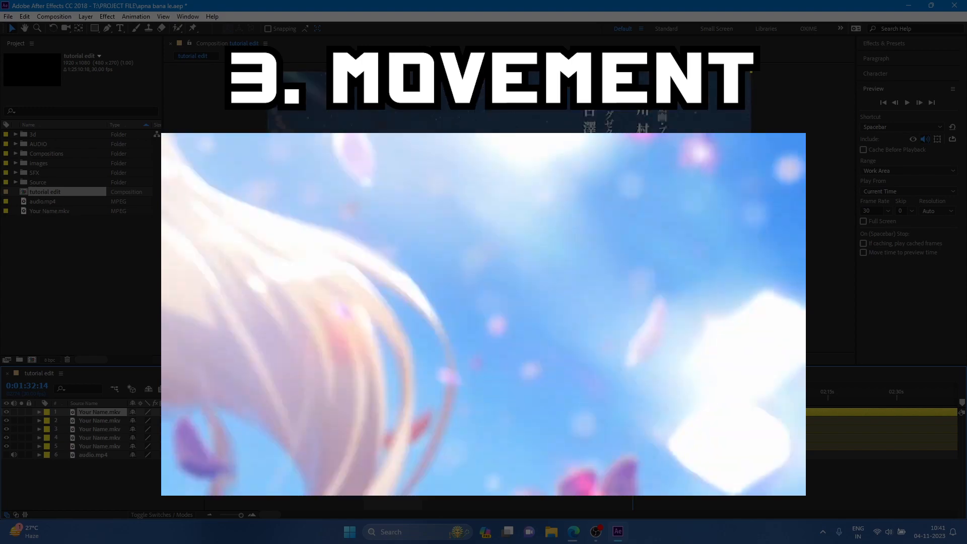
key("ctrl+shift+d")
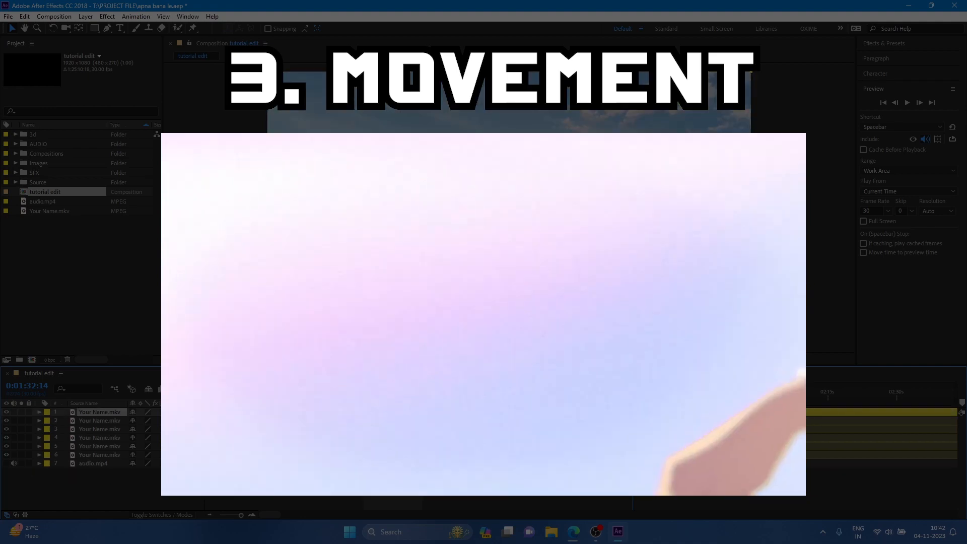
key("ctrl+shift+d")
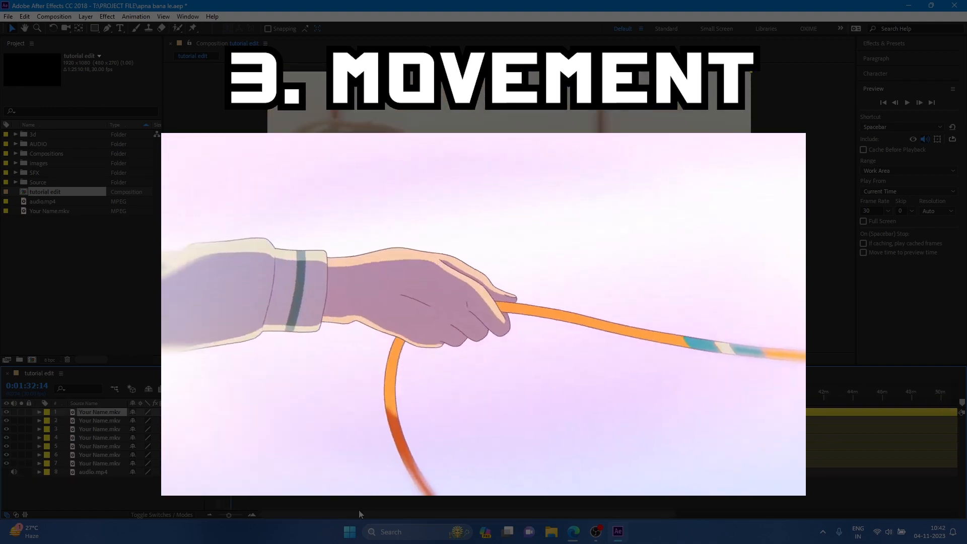
- Trim the start of the top Your Name.mkv layer to about 0:37:52
left_click_drag(367, 393, 804, 417)
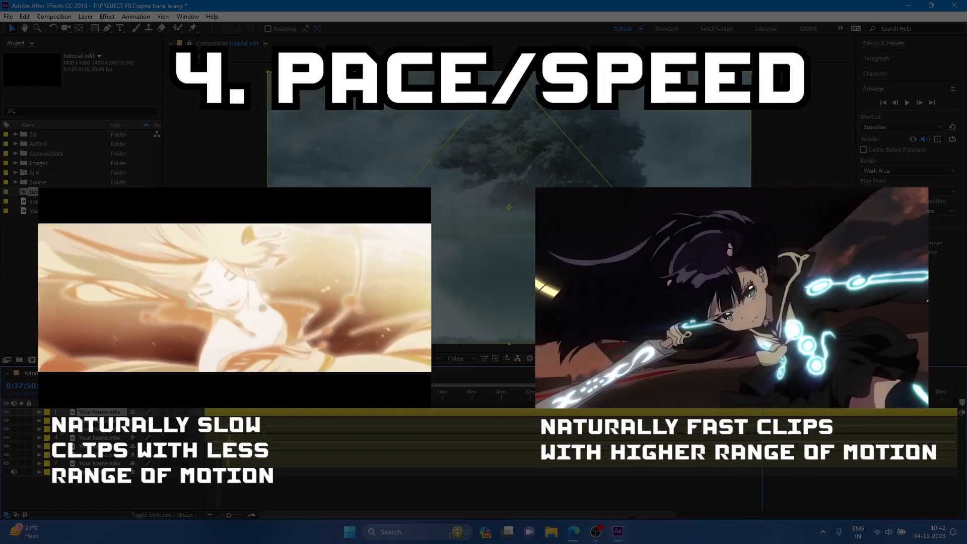
key("equal")
key("equal")
key("equal")
key("equal")
key("equal")
key("equal")
key("equal")
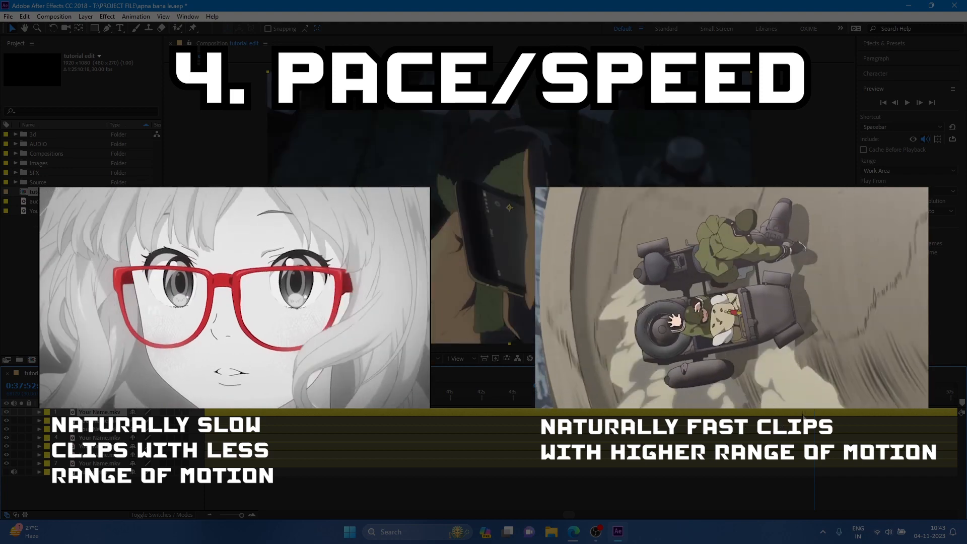
key("minus")
key("minus")
key("minus")
key("minus")
key("minus")
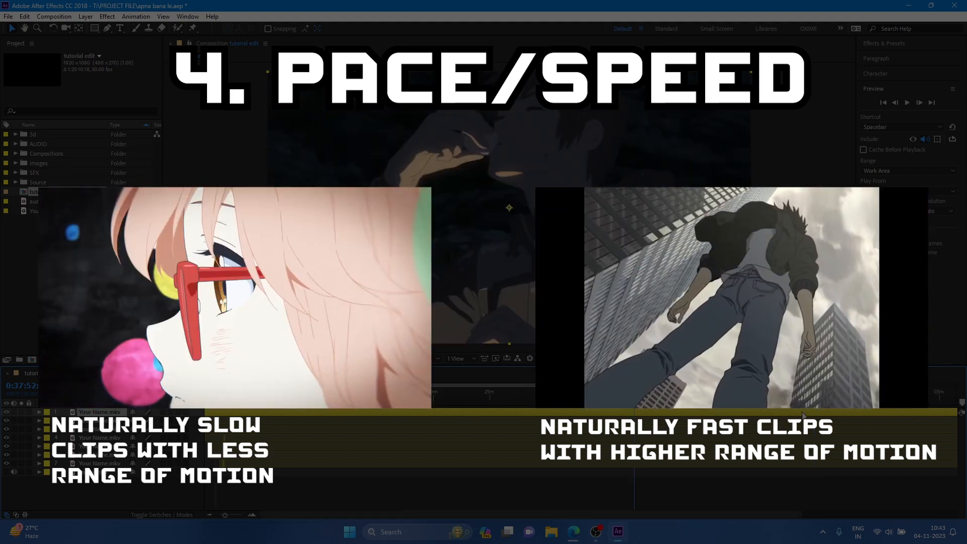
scroll(649, 413, "up", 3)
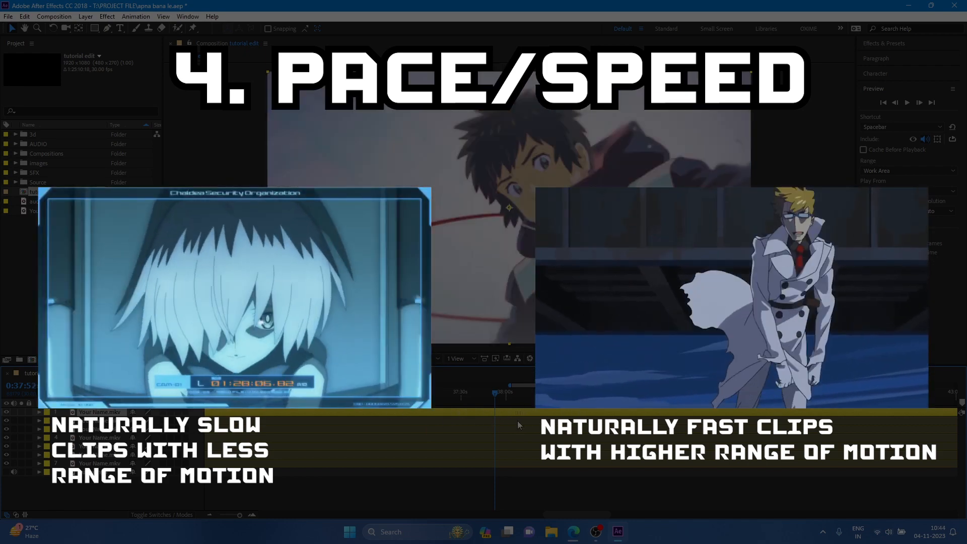
key("alt+[")
- Split the top Your Name.mkv layer at about 0:37:55
scroll(522, 424, "up", 4)
left_click_drag(384, 392, 362, 393)
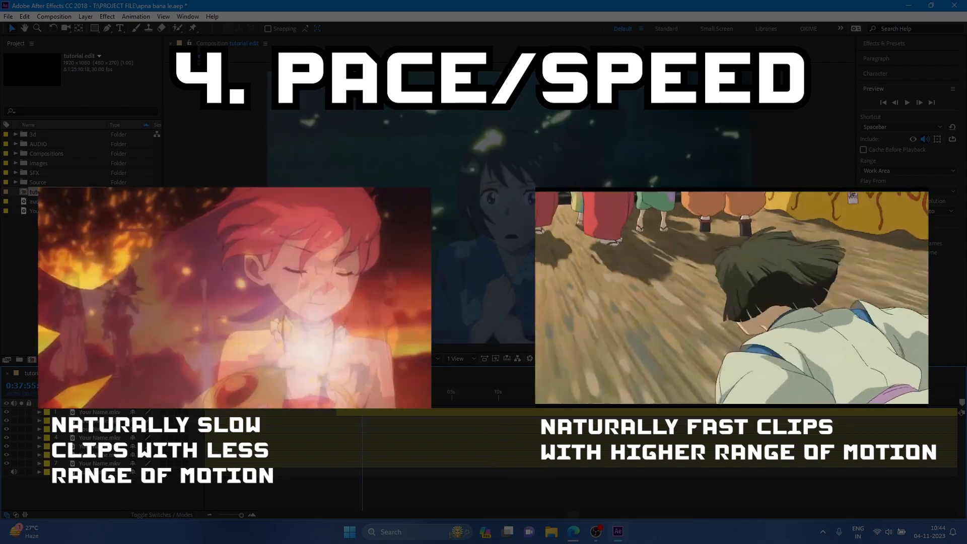
key("ctrl+shift+d")
- Find the next scene and split the top Your Name.mkv layer at about 0:47:10
scroll(362, 392, "down", 5)
left_click_drag(540, 392, 619, 392)
scroll(622, 473, "up", 5)
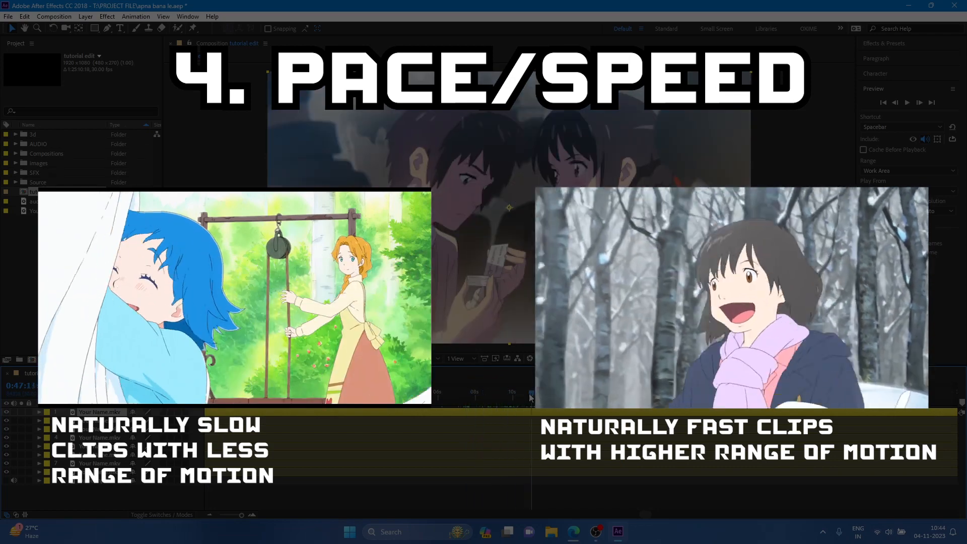
key("ctrl+shift+d")
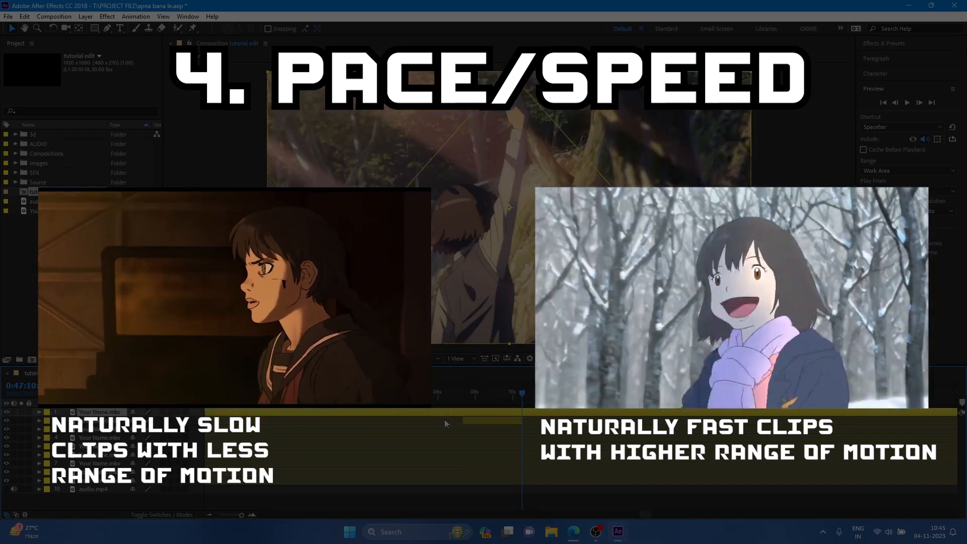
- Slide the top Your Name.mkv layer earlier in time to bring in more of the film
key("minus")
key("minus")
key("minus")
left_click_drag(796, 413, 695, 413)
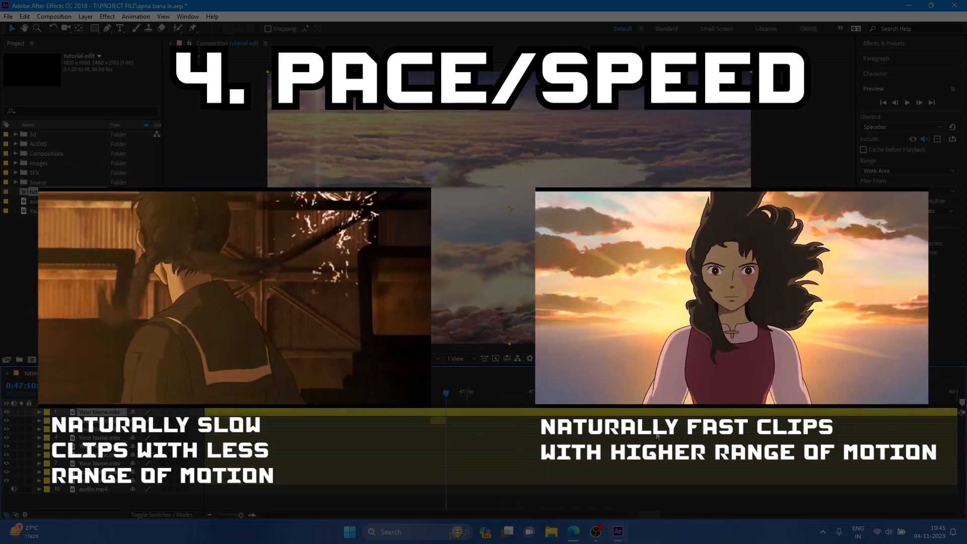
- Split the top Your Name.mkv layer around 0:48:15:05, delete the unwanted pieces and select the remaining top layer
scroll(695, 413, "right", 3)
left_click_drag(372, 400, 520, 414)
key("ctrl+shift+d")
key("Delete")
key("ctrl+shift+d")
key("ctrl+shift+d")
left_click(518, 421)
key("Delete")
key("equal")
key("equal")
left_click(675, 413)
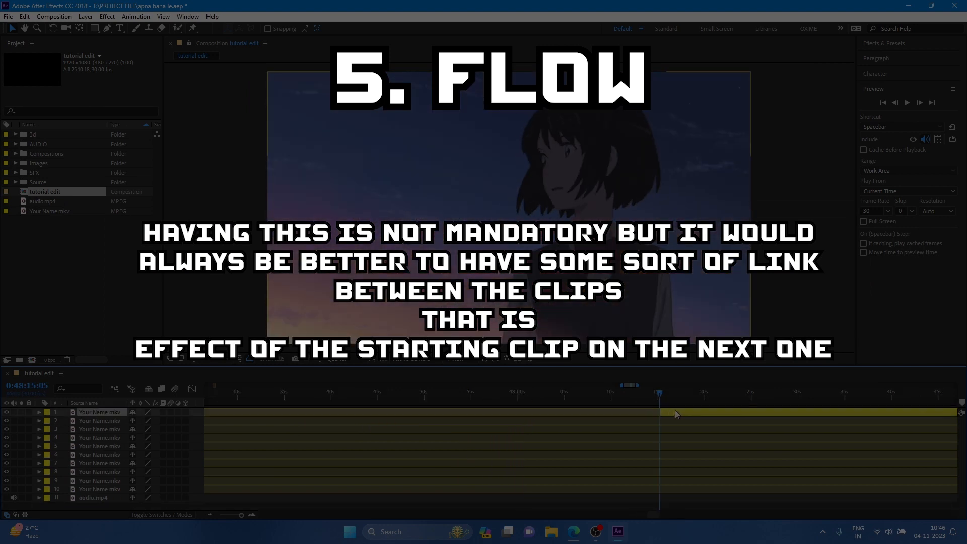
- Slide the top Your Name.mkv layer earlier in time and split it at 0:48:15:05 to separate further scene clips
key("ctrl+shift+d")
left_click_drag(685, 412, 584, 425)
key("ctrl+shift+d")
key("ctrl+shift+d")
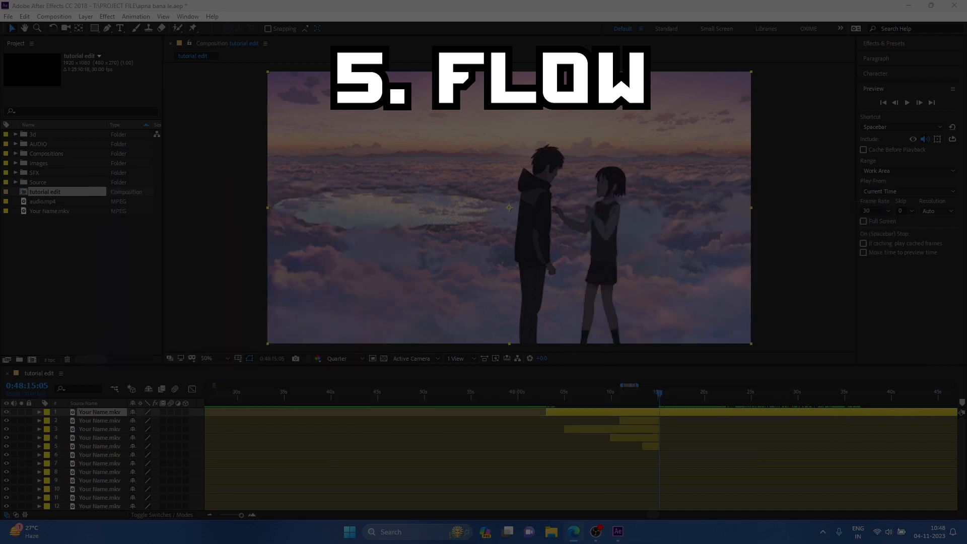
- Split the top Your Name.mkv layer around 0:48:15 and trim its in-point to the current time to isolate more clips
left_click_drag(660, 397, 643, 421)
key("ctrl+shift+d")
key("alt+[")
key("ctrl+shift+d")
- Advance frame by frame to 0:48:17:02 and split the top Your Name.mkv layer there
key("Page_Down")
key("Page_Down")
key("Page_Down")
key("Page_Down")
key("Page_Down")
key("Page_Down")
key("Page_Down")
key("Page_Down")
key("Page_Down")
key("Page_Down")
key("Page_Down")
key("Page_Down")
key("Page_Down")
key("Page_Down")
key("Page_Down")
key("Page_Down")
key("Page_Down")
key("Page_Down")
key("Page_Down")
key("Page_Down")
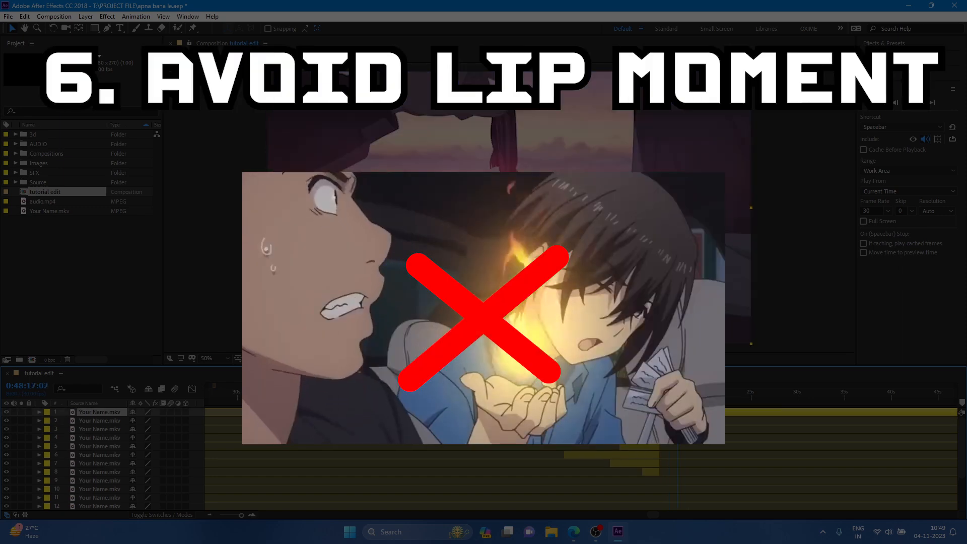
key("ctrl+shift+d")
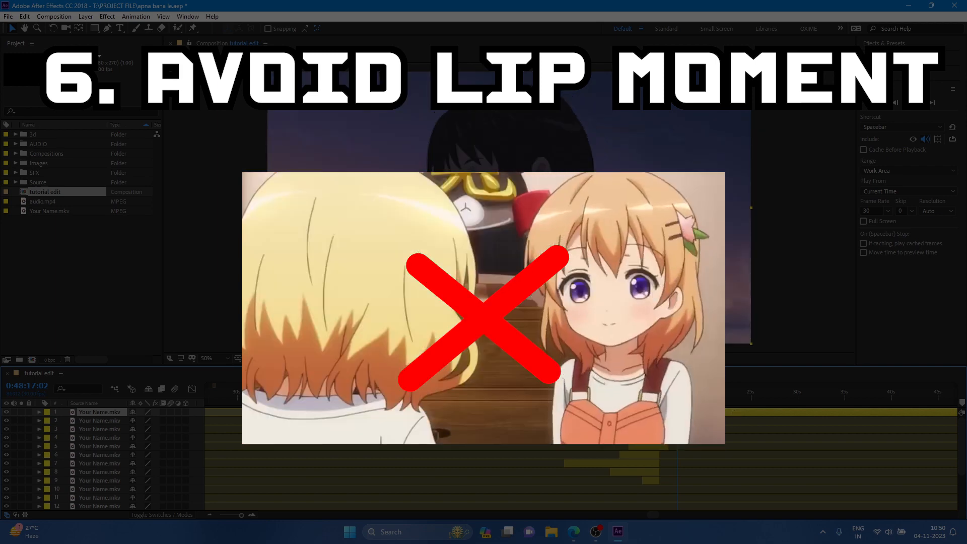
- Cut several more scene clips from the top Your Name.mkv layer with repeated splits around 0:48:17:02
key("ctrl+shift+d")
key("ctrl+shift+d")
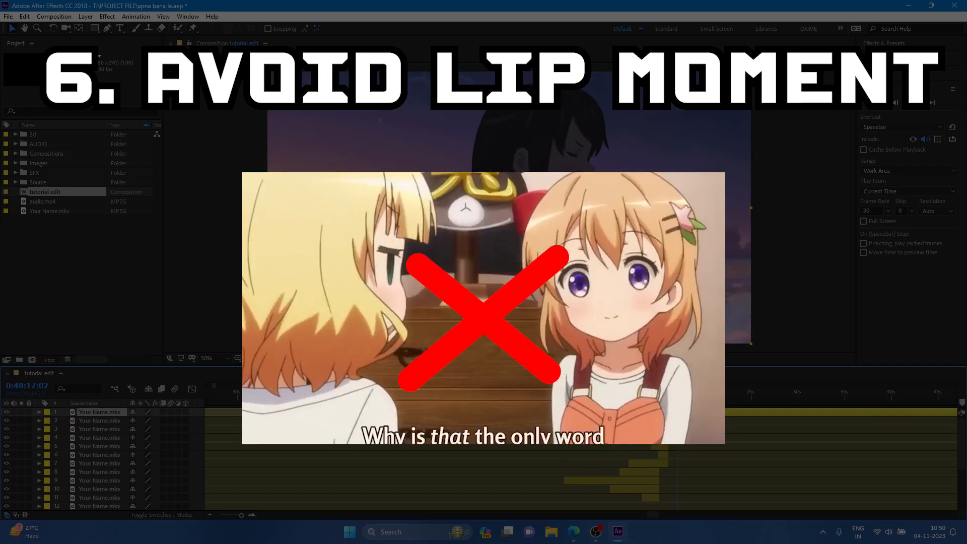
key("ctrl+shift+d")
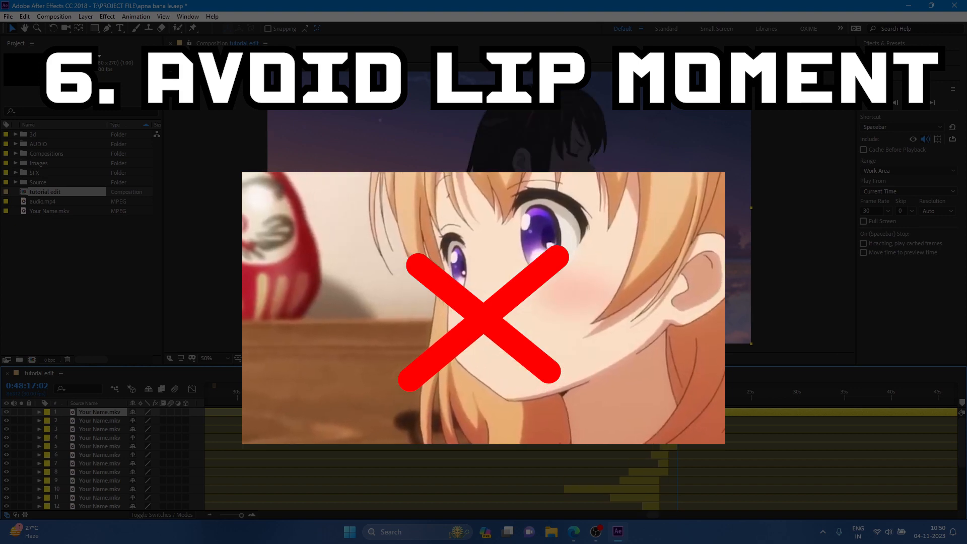
key("ctrl+shift+d")
key("ctrl+shift+d")
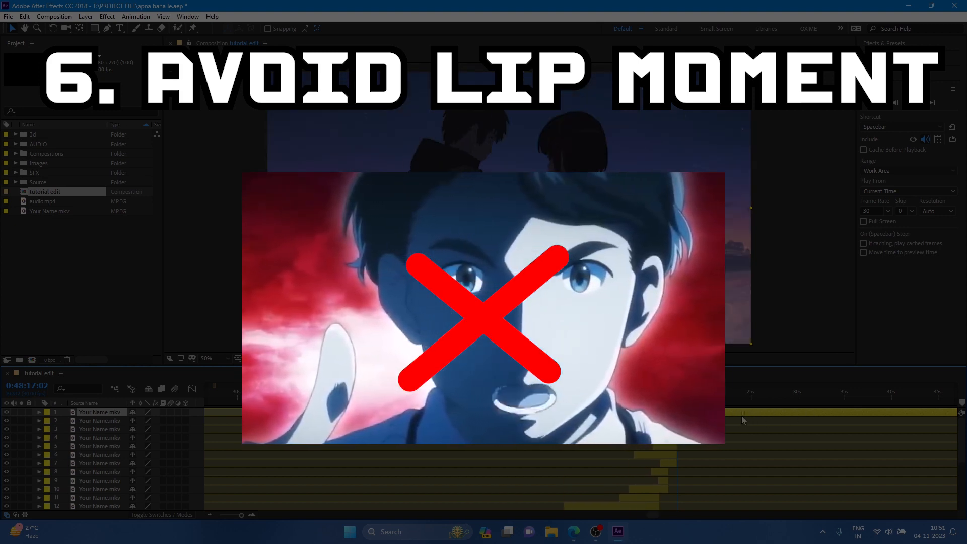
key("ctrl+shift+d")
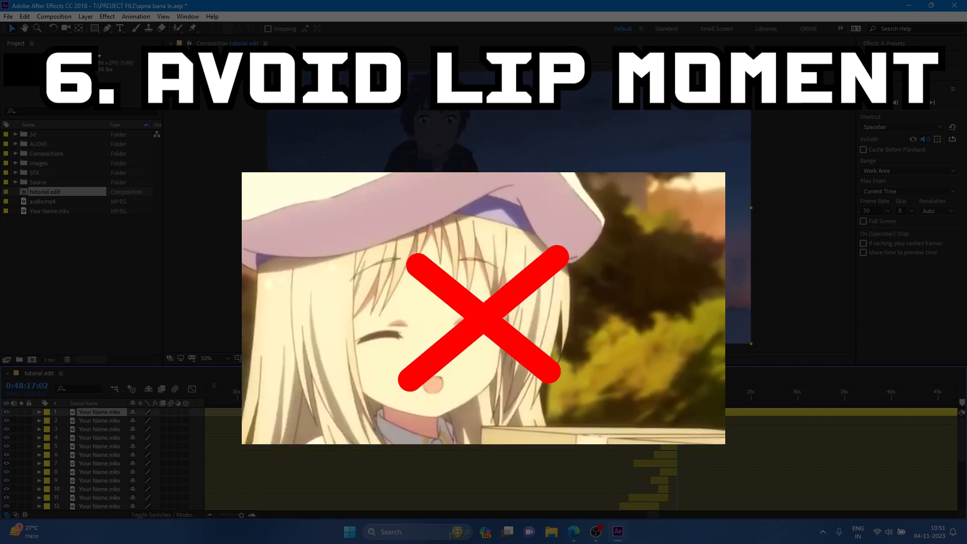